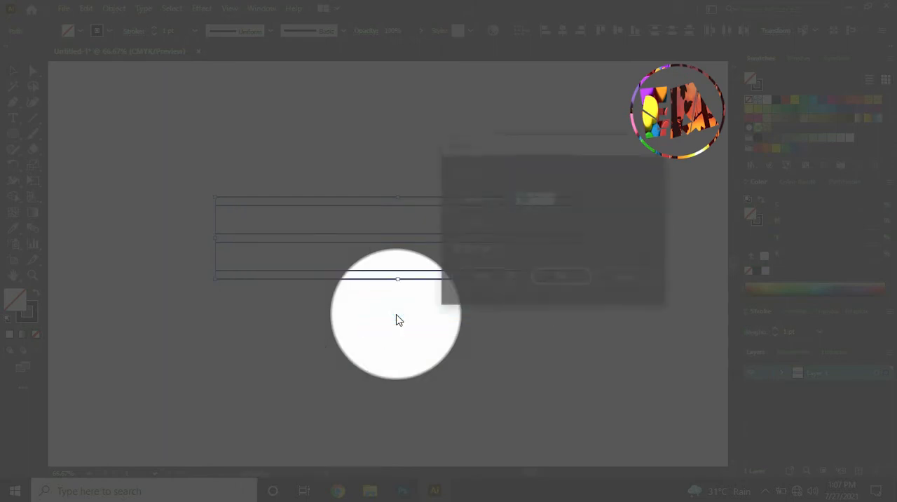
Create a rotated copy of the three pairs of horizontal lines so that it crosses the originals diagonally
left_click(525, 198)
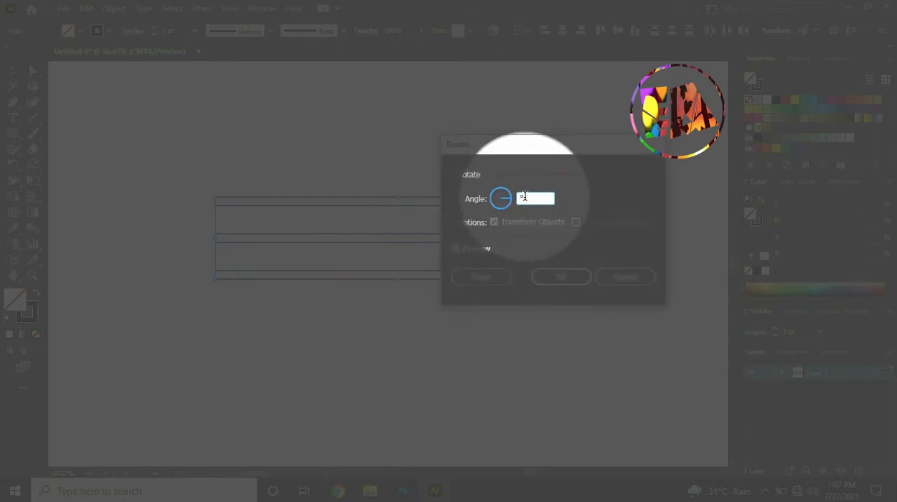
left_click(481, 276)
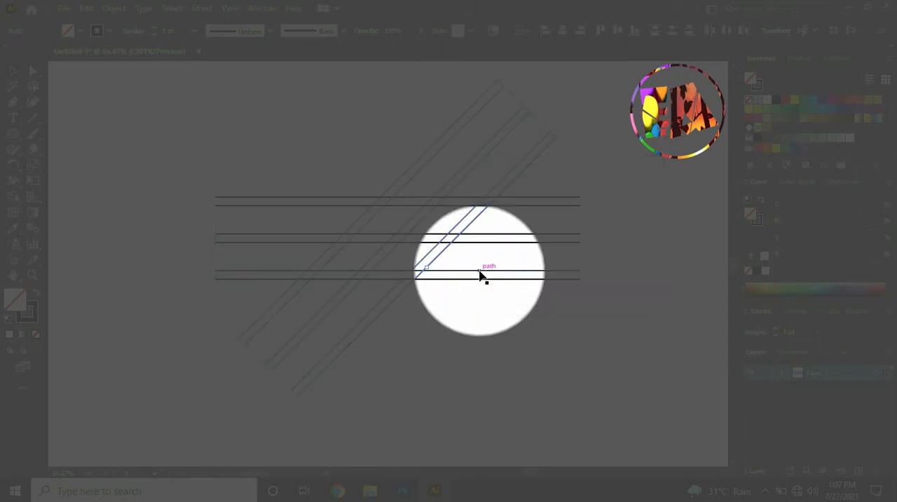
Select all the diagonal lines and create a copy of them rotated by 90°
left_click(380, 129)
left_click(426, 155)
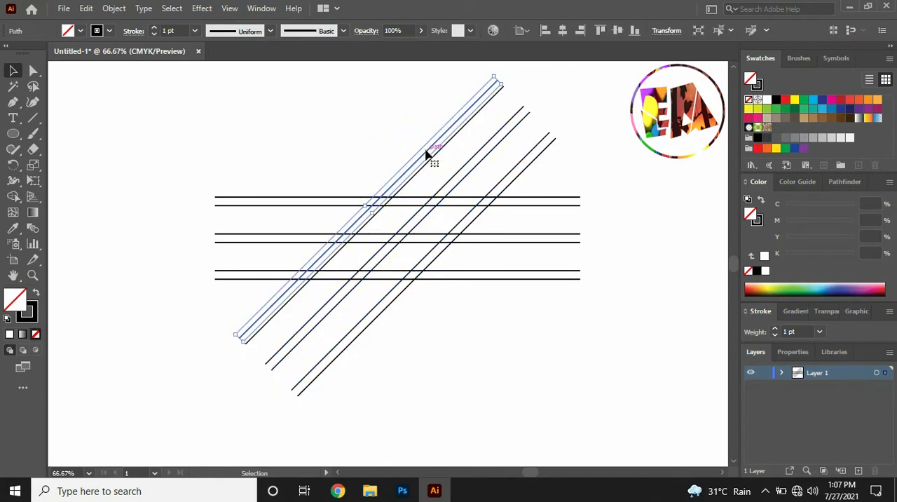
left_click_drag(416, 98, 564, 153)
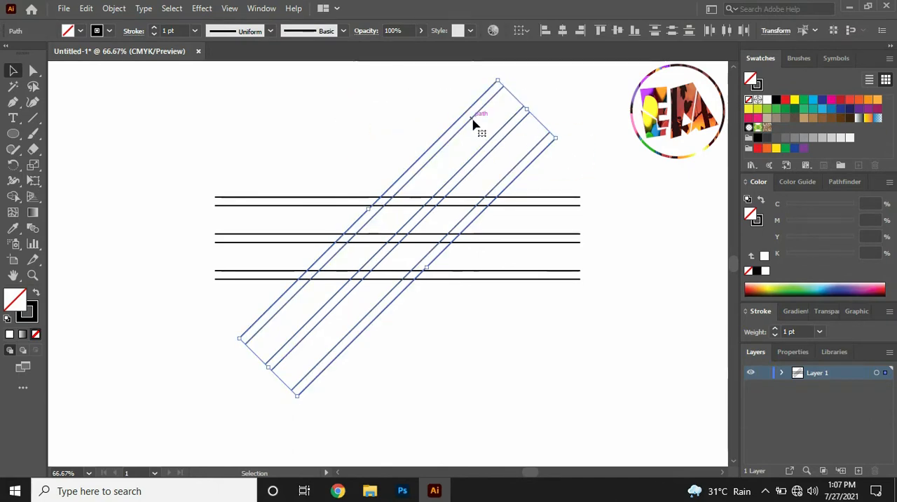
right_click(474, 125)
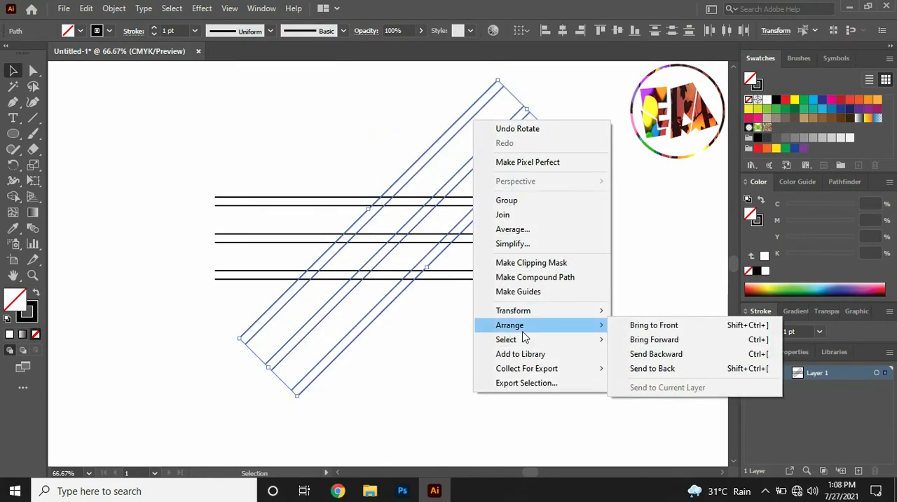
mouse_move(520, 319)
left_click(643, 344)
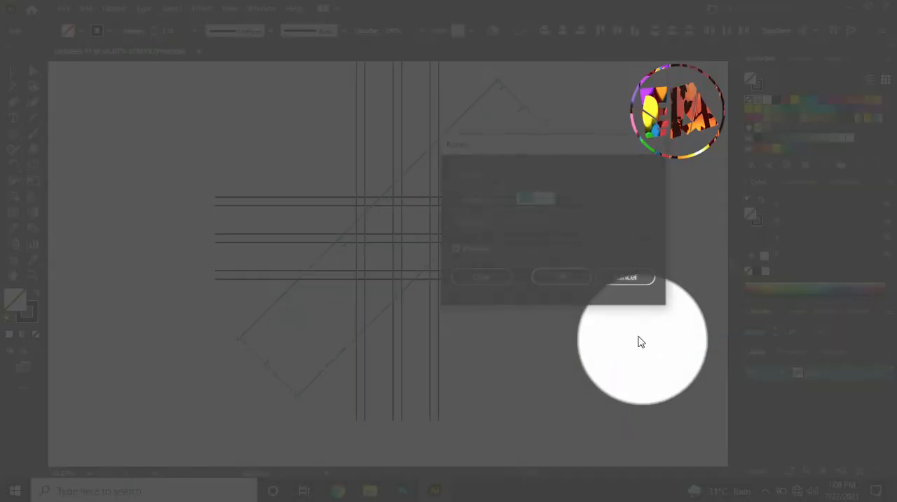
left_click(527, 199)
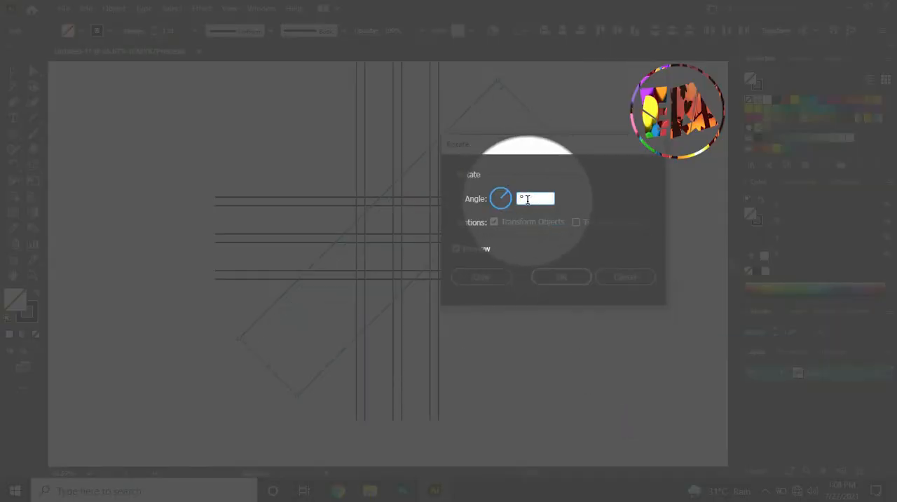
type("90")
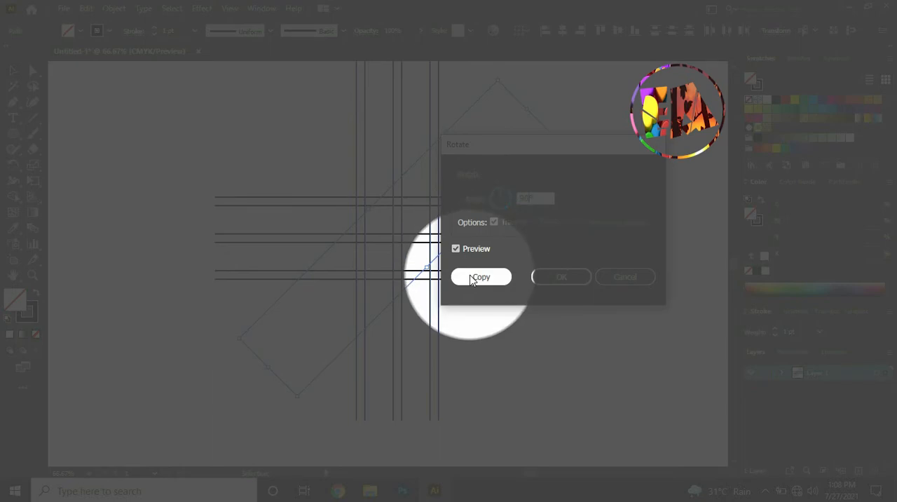
left_click(479, 278)
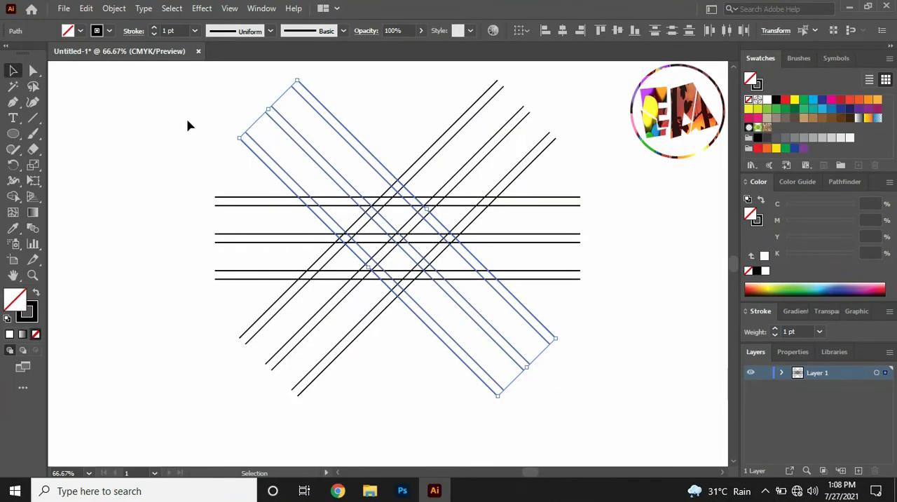
Group all the crossing lines and hide the group in Layer 1
left_click(175, 120)
left_click_drag(413, 254, 568, 345)
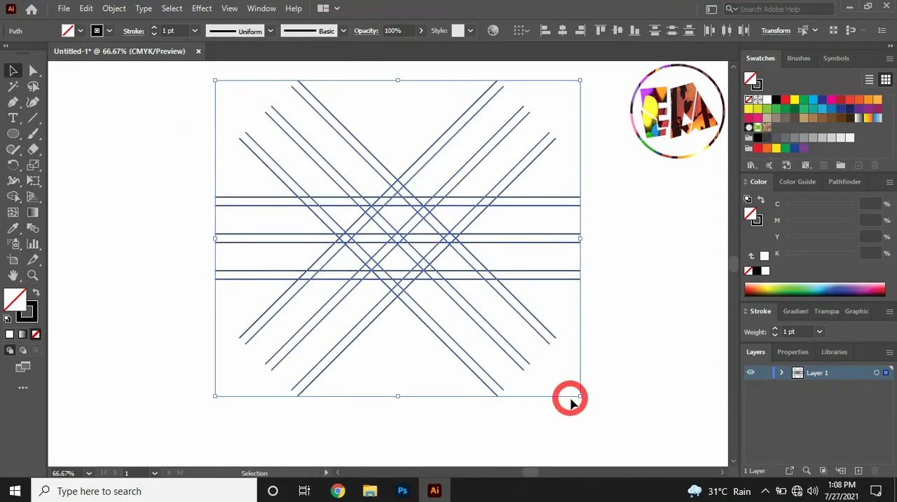
right_click(456, 192)
left_click(491, 271)
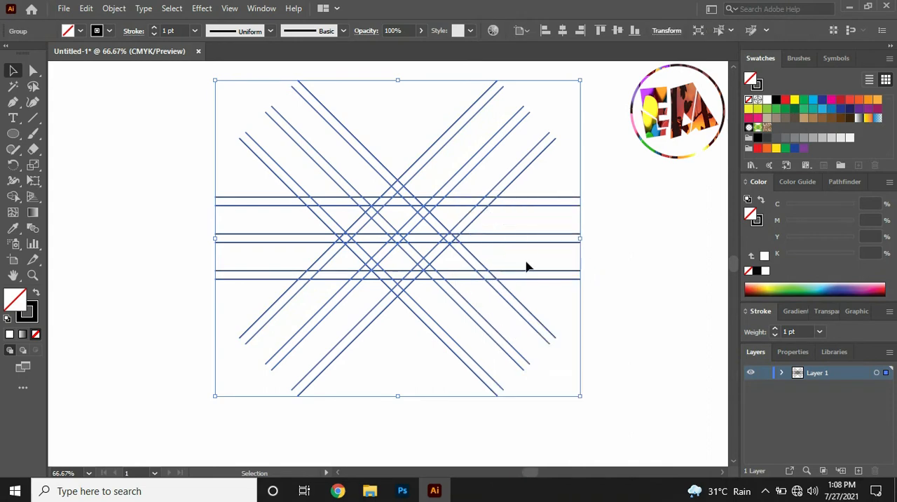
left_click(608, 264)
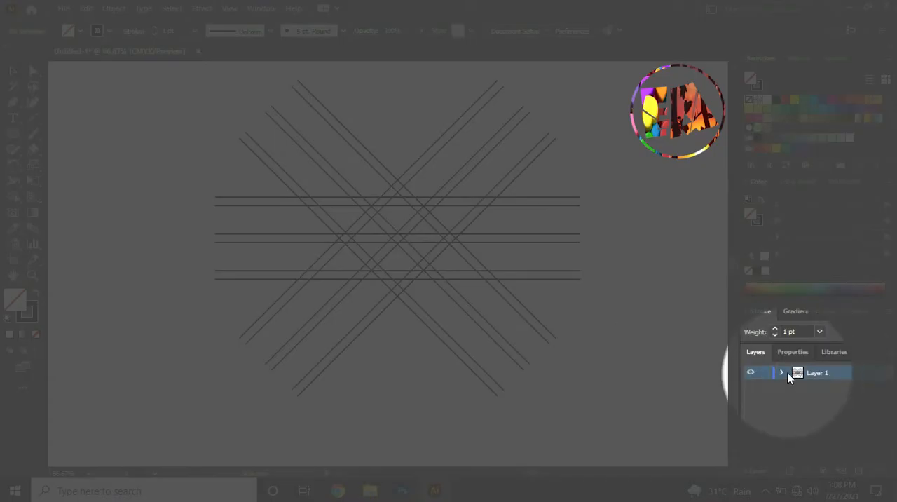
left_click(782, 372)
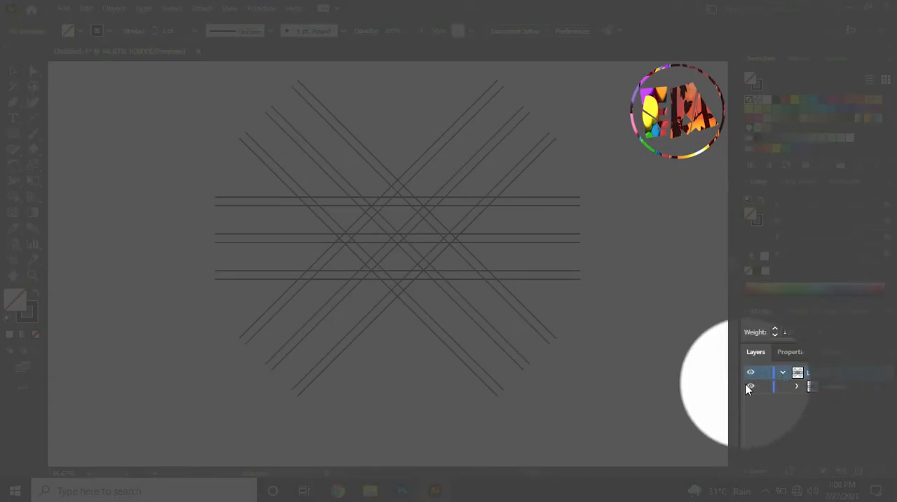
left_click(750, 386)
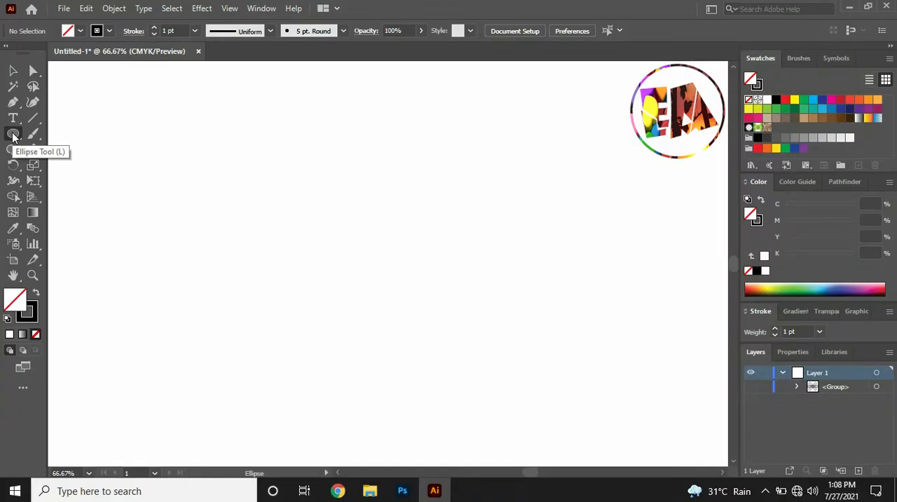
Create a 421 × 421 px circle with the Ellipse tool and move it to the middle of the artboard
left_click(13, 134)
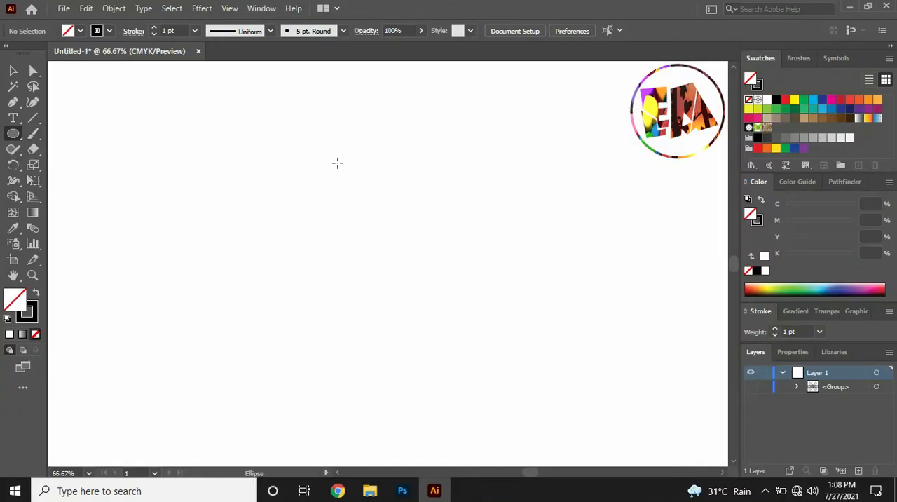
left_click(337, 162)
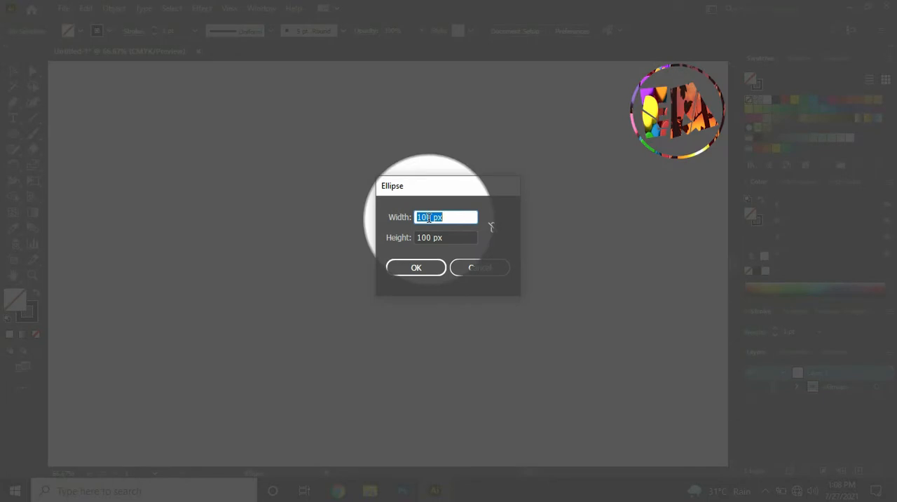
left_click(429, 218)
key("BackSpace")
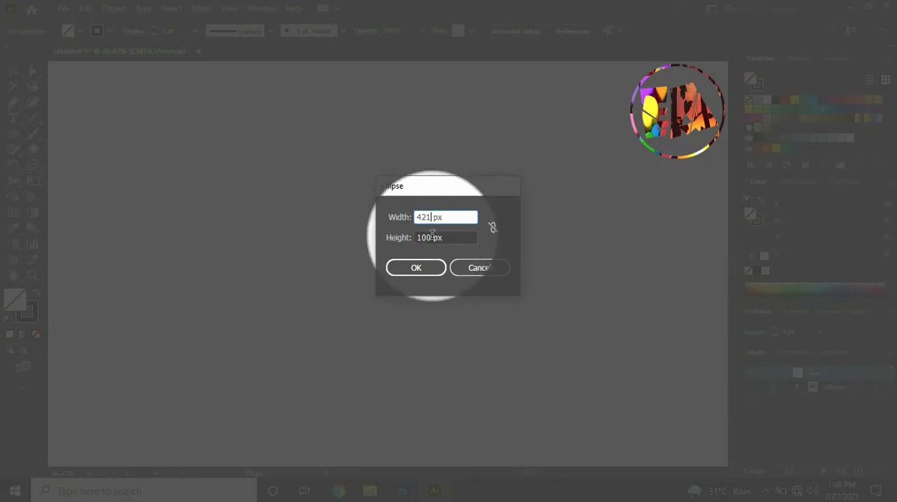
left_click(432, 237)
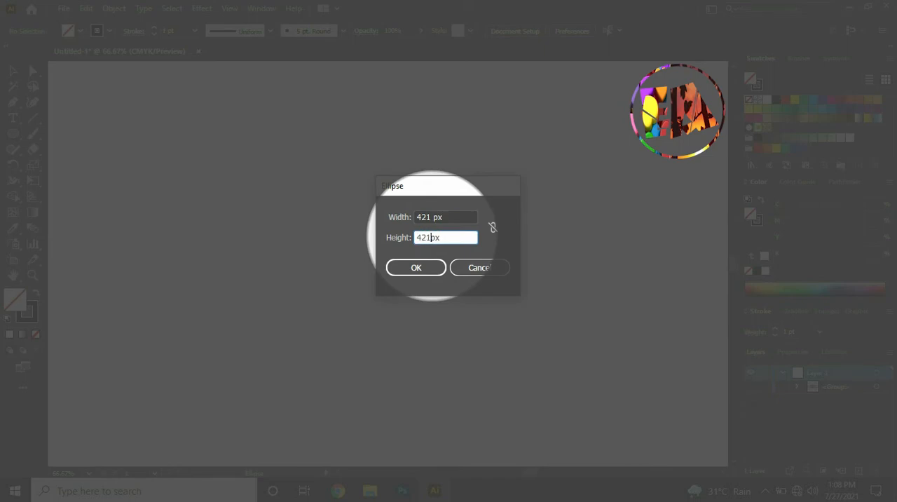
left_click(421, 267)
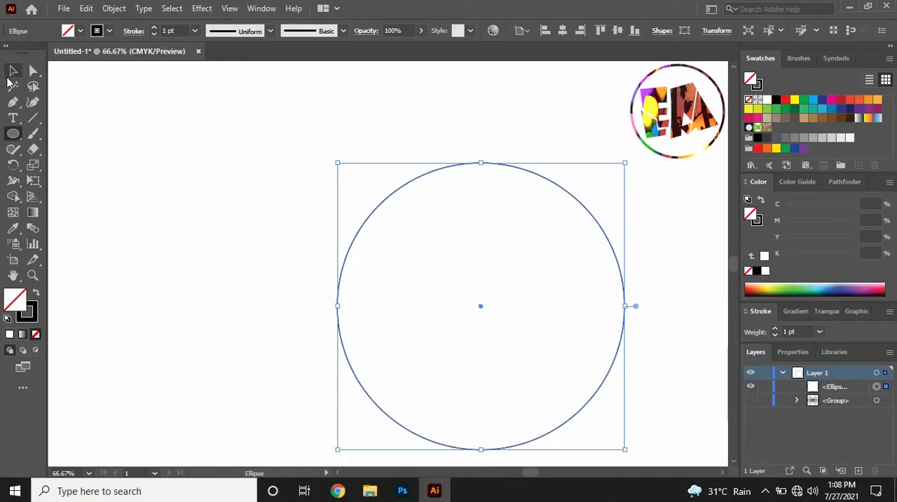
left_click(12, 71)
left_click_drag(421, 181, 327, 134)
left_click(99, 150)
Create a 320 × 320 px circle and centre it inside the 421 px circle
left_click(12, 133)
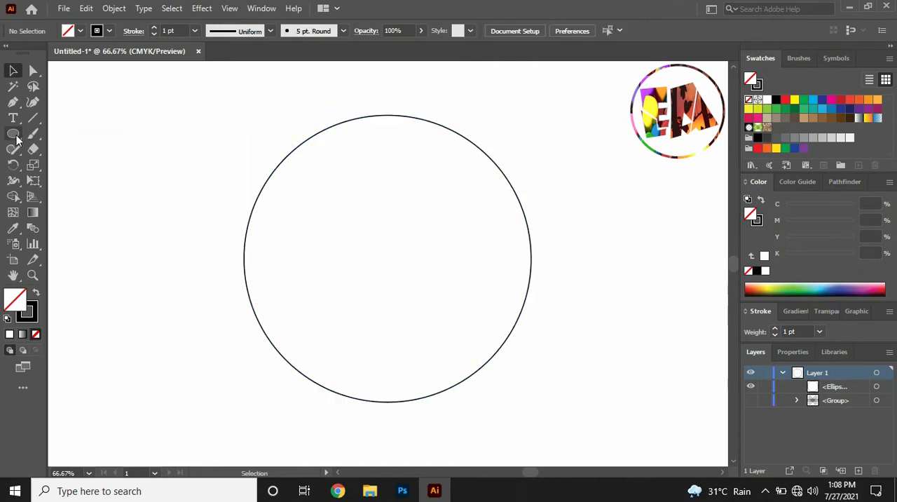
left_click(288, 154)
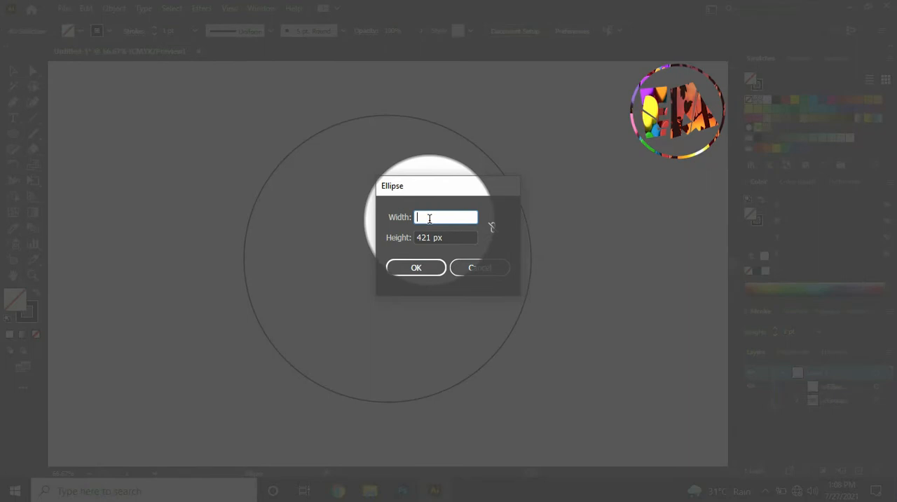
type("320")
left_click(430, 237)
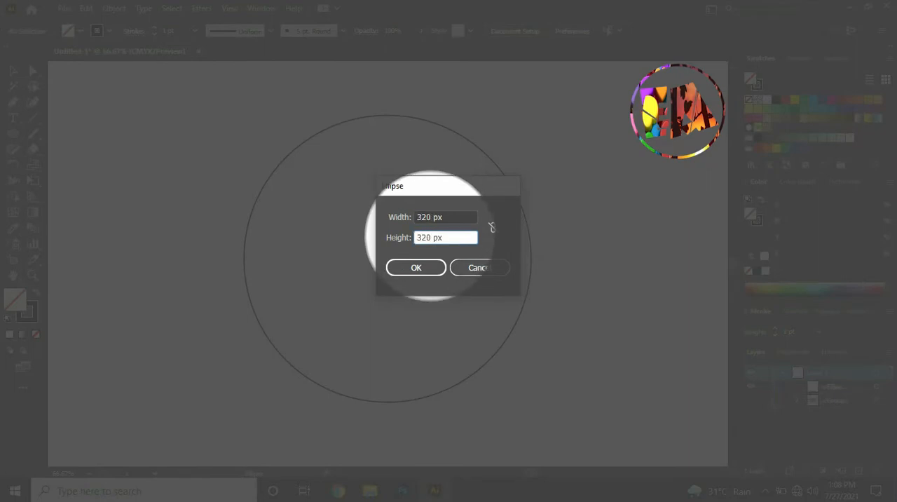
left_click(425, 266)
left_click(11, 70)
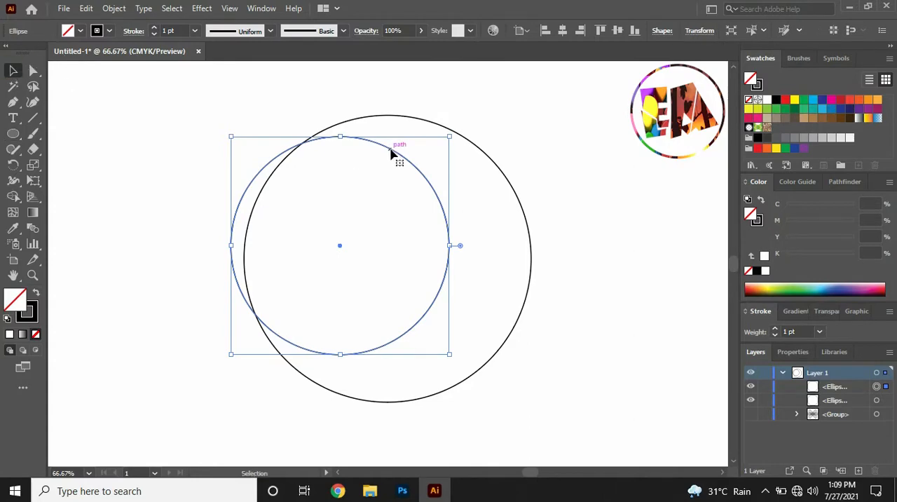
left_click_drag(392, 154, 439, 167)
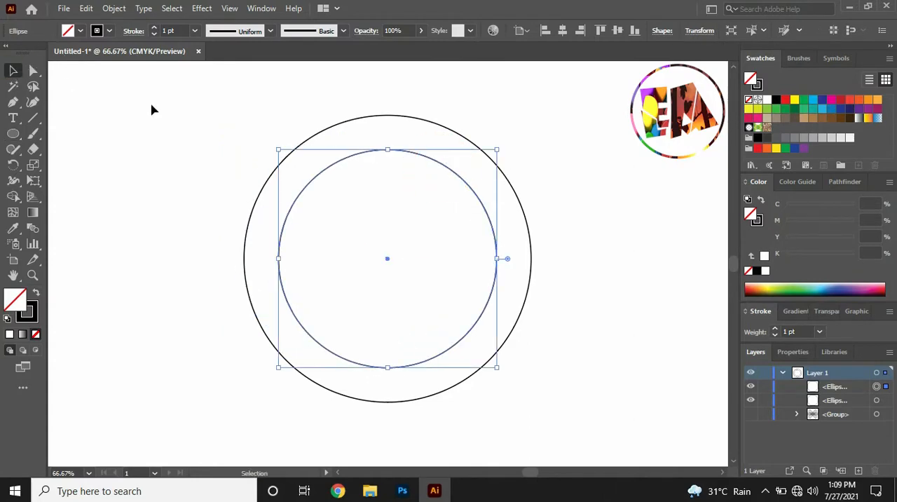
left_click(153, 109)
Create a 173 × 173 px circle and move it inside the 320 px circle
left_click(14, 133)
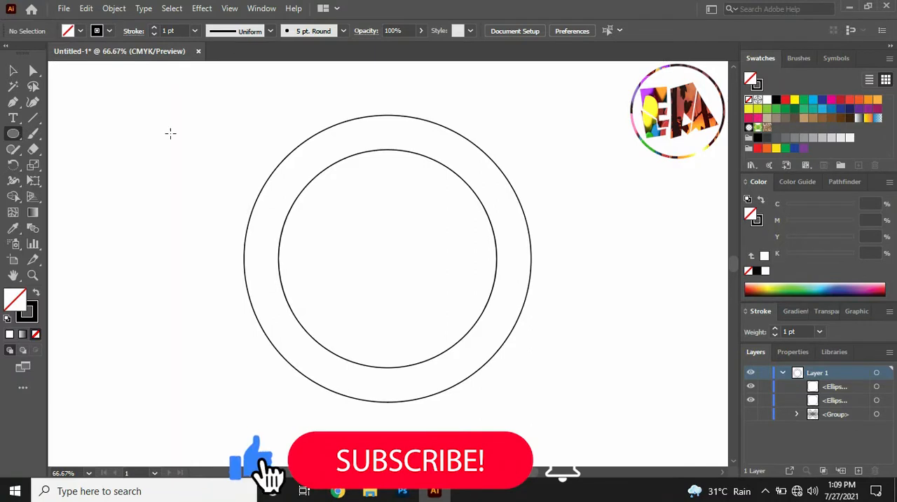
left_click(172, 136)
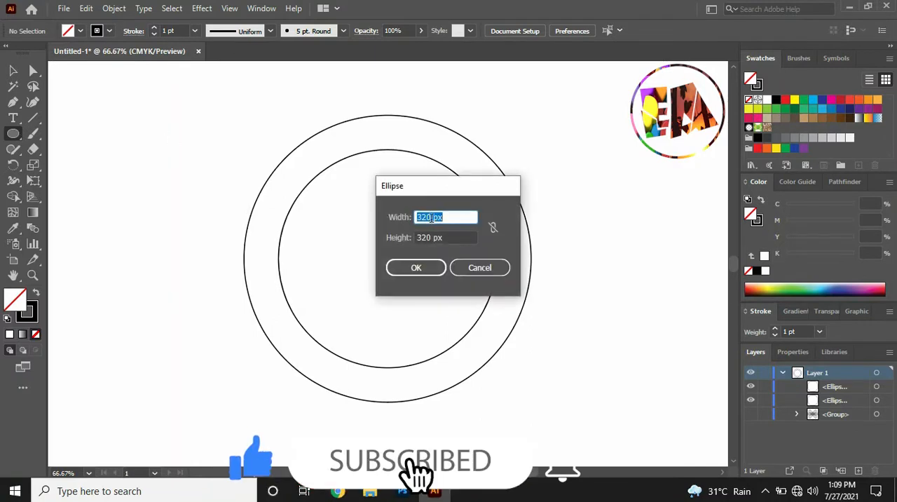
type("173")
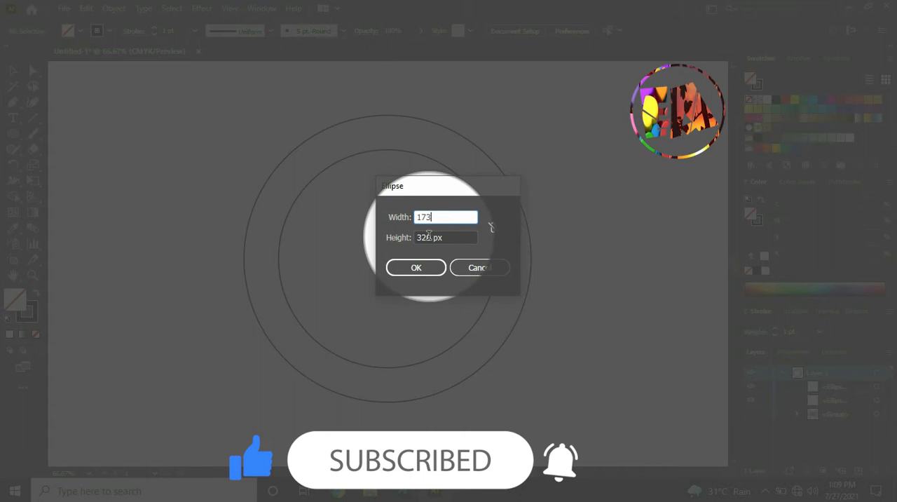
key("Tab")
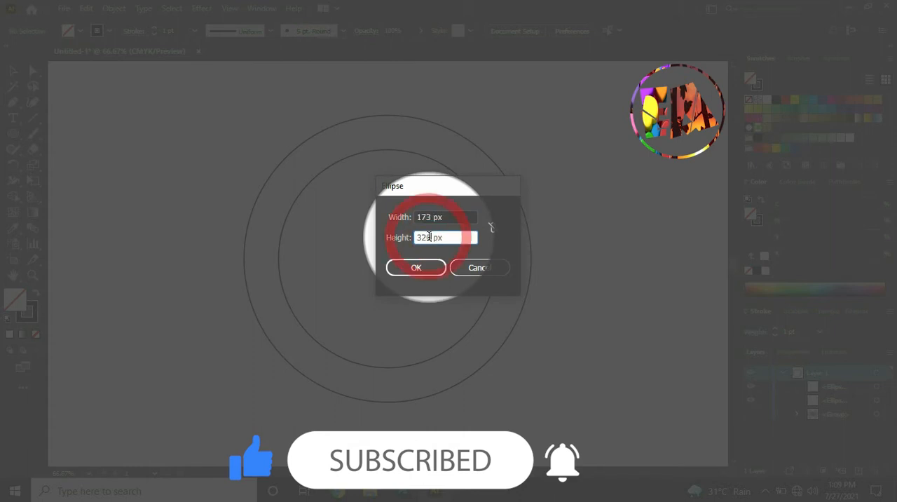
type("173")
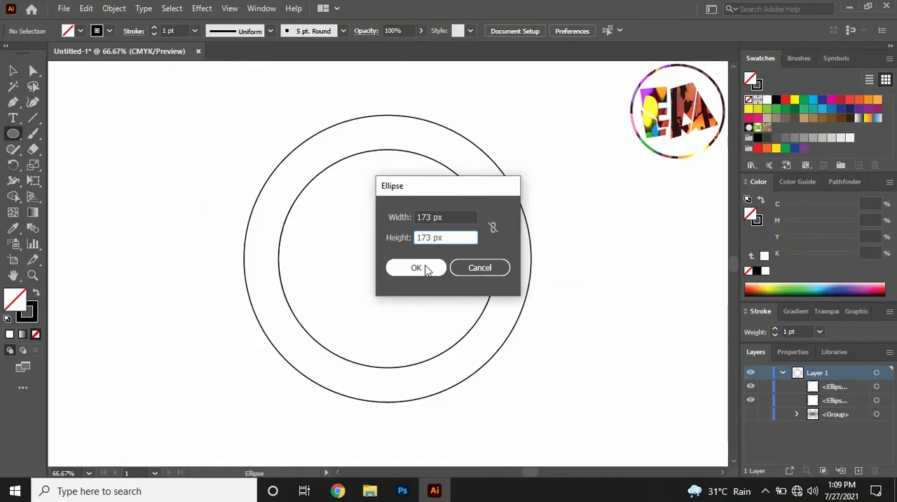
left_click(416, 268)
key("v")
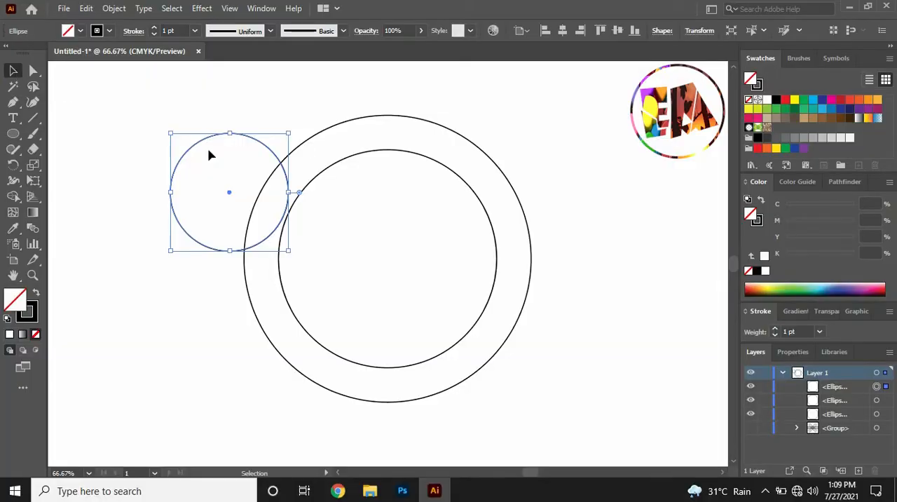
left_click_drag(200, 145, 360, 195)
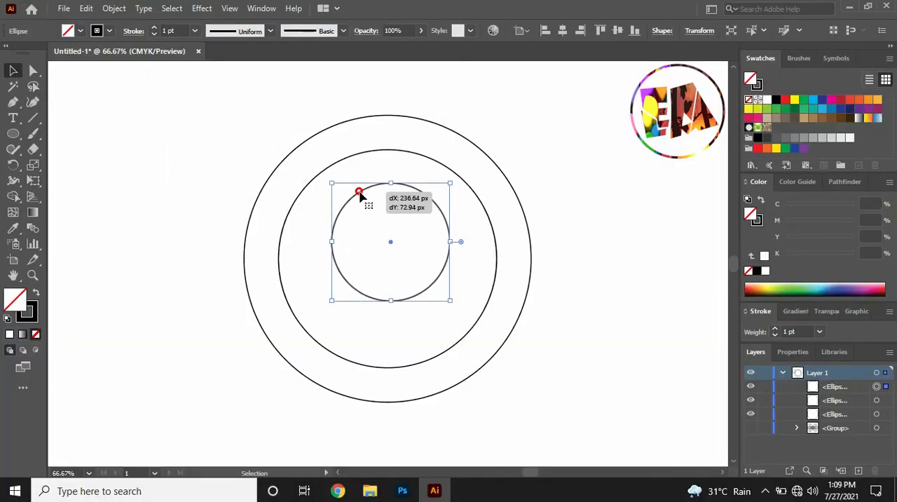
left_click(200, 136)
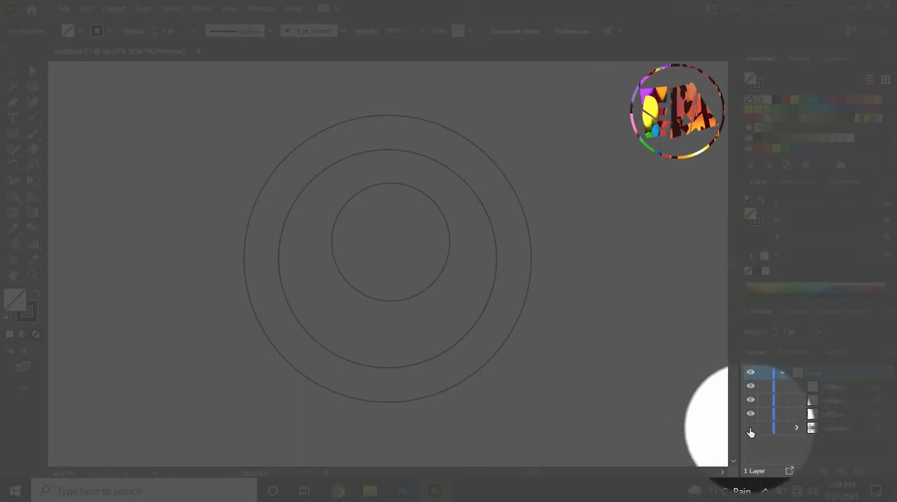
Show the hidden line group and align it and the three circles to a common vertical and horizontal centre
left_click(750, 426)
left_click_drag(159, 103, 374, 230)
left_click_drag(587, 395, 586, 394)
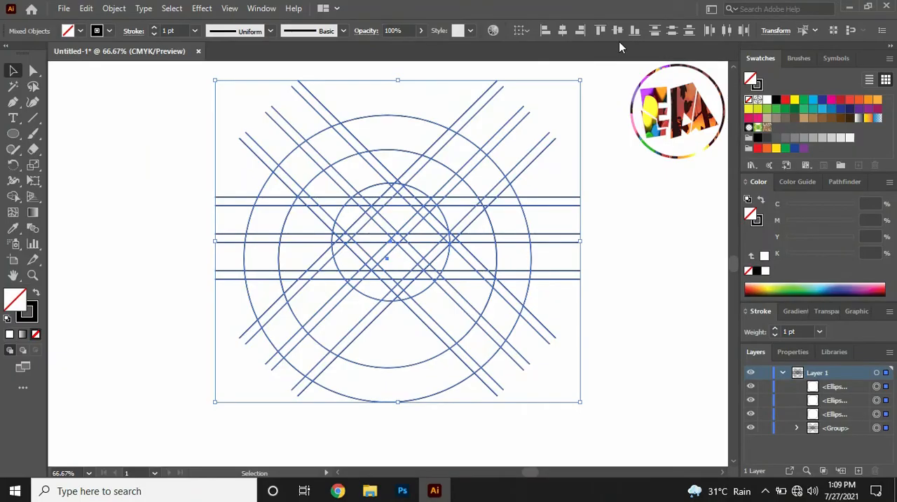
left_click(618, 31)
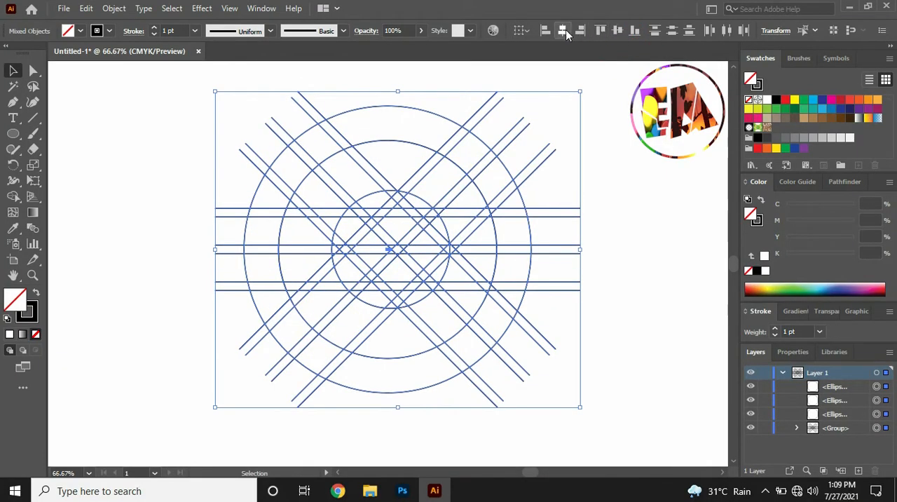
left_click(562, 30)
key("ctrl+shift+a")
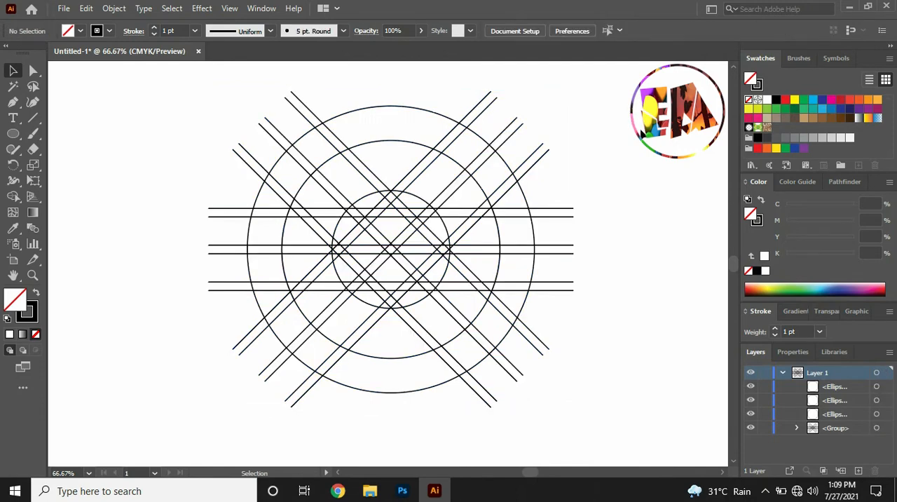
Ungroup the construction line group into separate paths and clear the selection
left_click(271, 125)
right_click(273, 125)
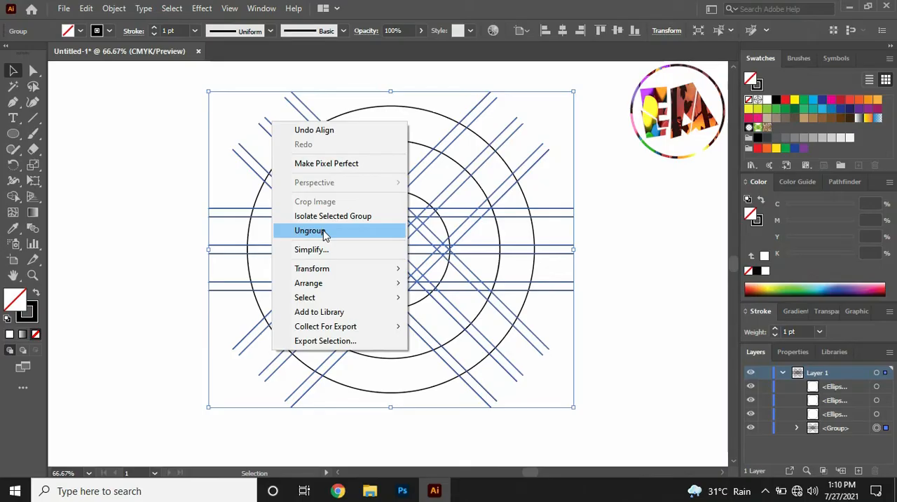
left_click(324, 231)
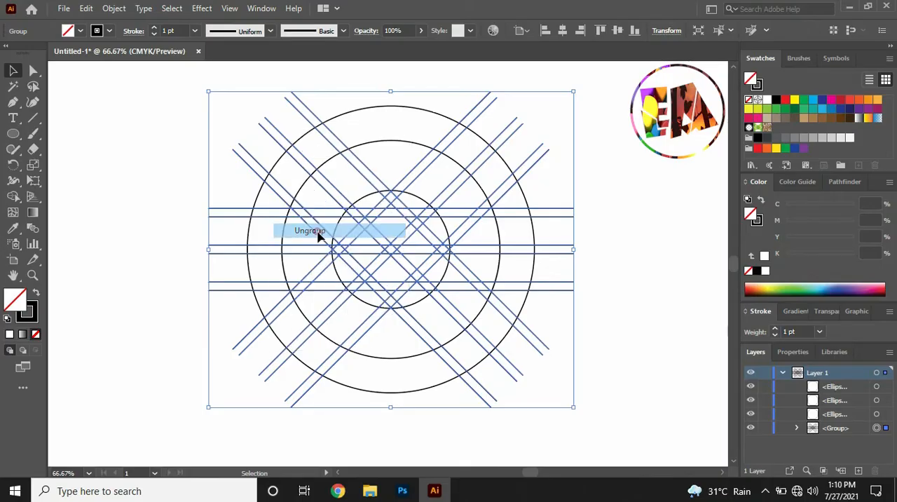
left_click(104, 113)
left_click(267, 129)
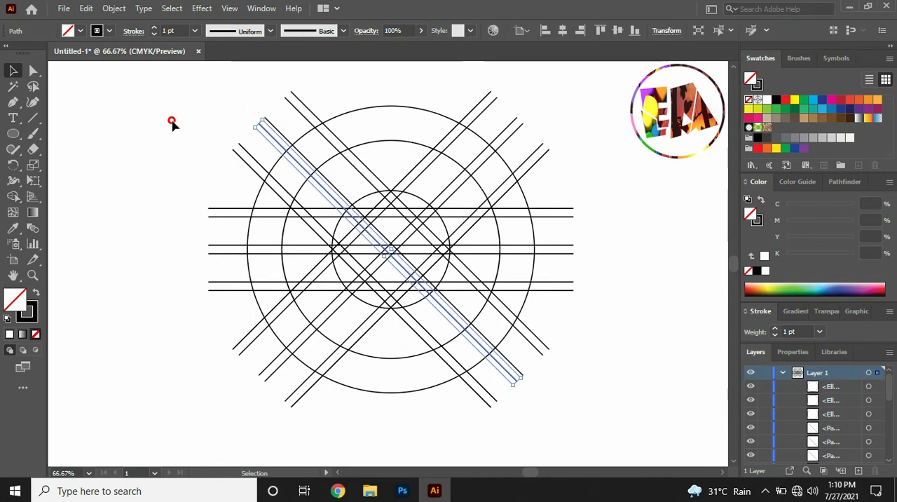
left_click(161, 119)
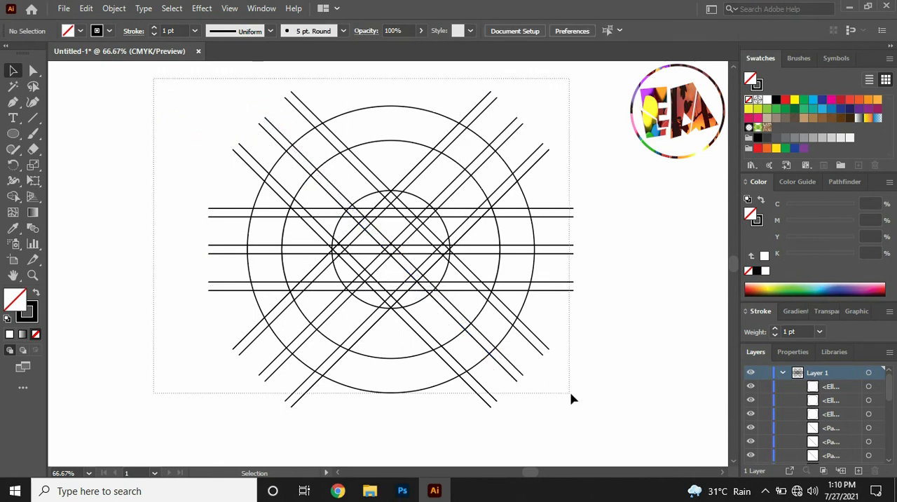
With the whole grid selected and fill and stroke swapped, use Shape Builder to merge the upper-left arm and long diagonal into a black V band
key("ctrl+a")
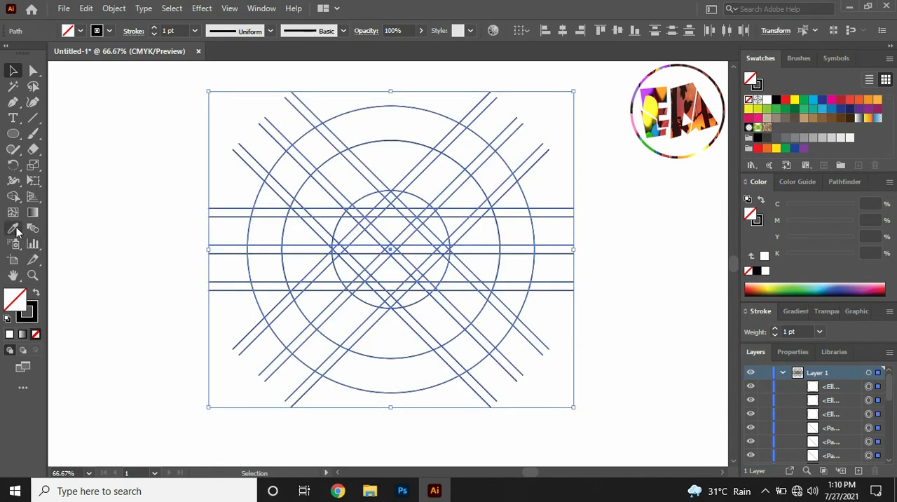
left_click(13, 197)
left_click(35, 292)
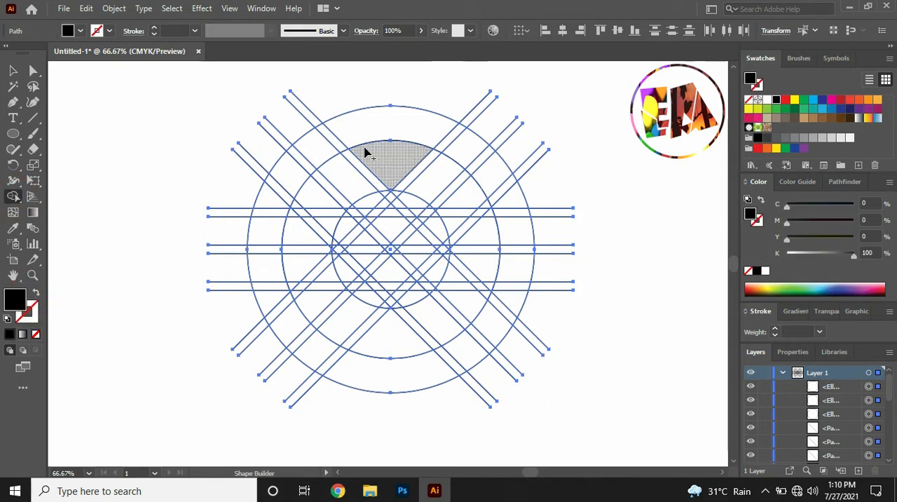
key("ctrl+equal")
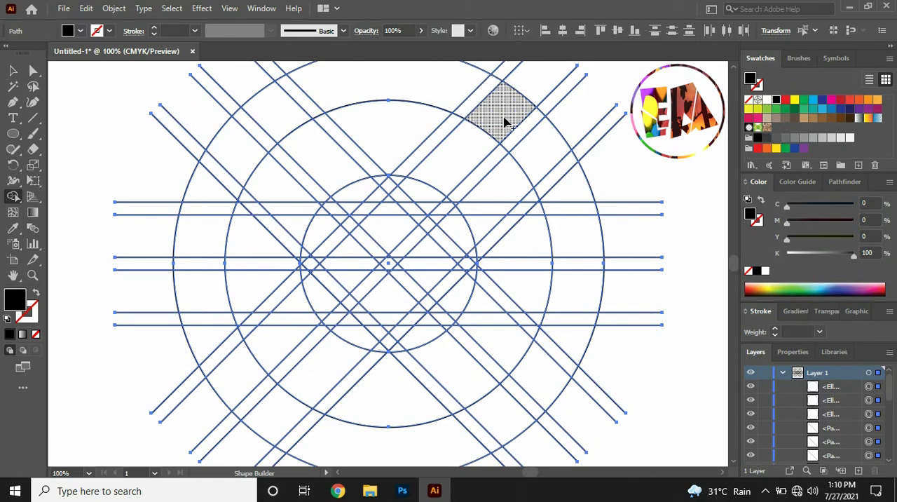
left_click_drag(505, 123, 358, 257)
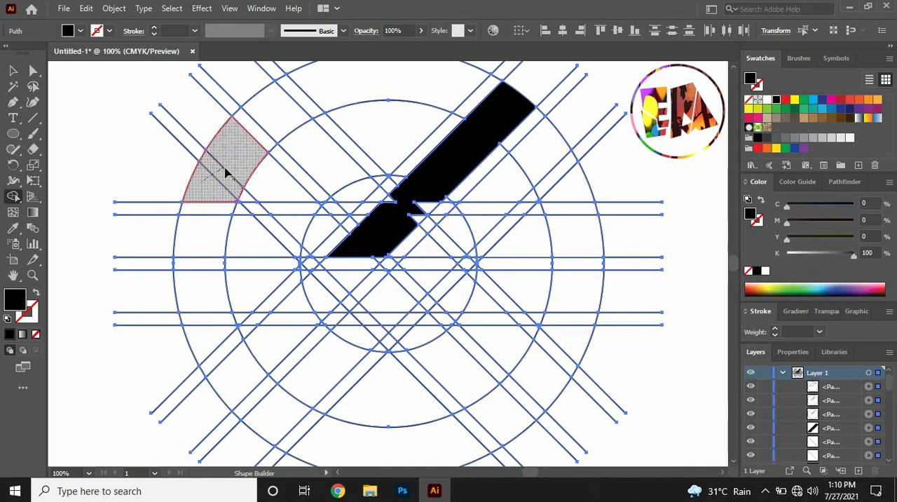
mouse_move(226, 171)
left_mouse_down()
mouse_move(267, 180)
mouse_move(316, 237)
mouse_move(345, 251)
left_mouse_up()
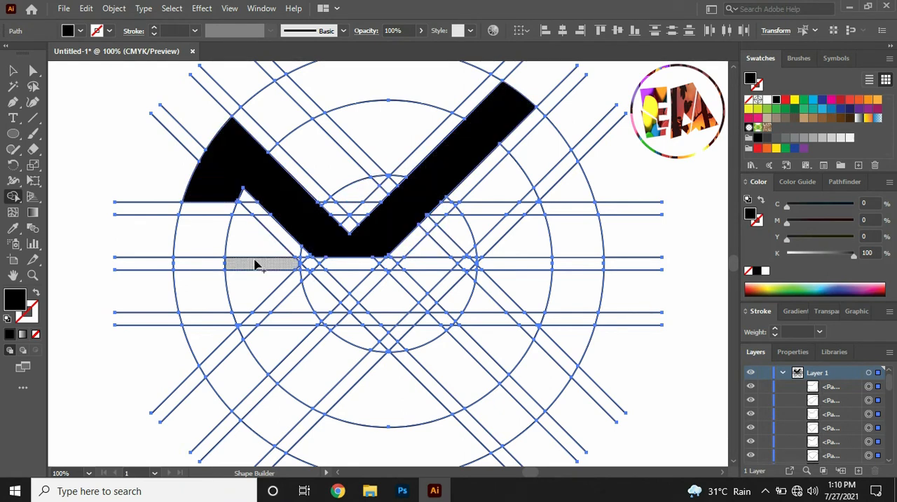
Merge the lower-left arm into one black band and the regions beside it into an inverted V band with Shape Builder
mouse_move(212, 342)
left_mouse_down()
mouse_move(237, 376)
mouse_move(354, 288)
mouse_move(351, 280)
left_mouse_up()
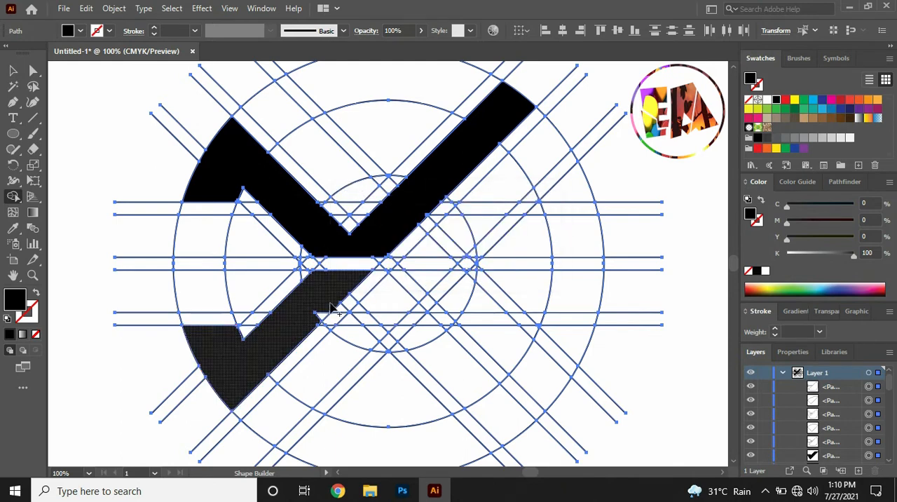
left_click(317, 317)
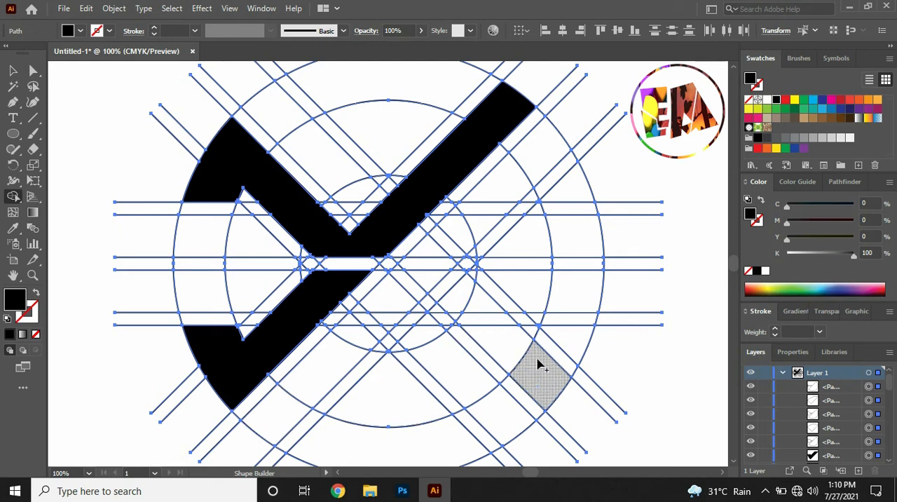
mouse_move(571, 347)
left_mouse_down()
mouse_move(550, 372)
mouse_move(454, 285)
mouse_move(411, 283)
mouse_move(371, 336)
mouse_move(388, 331)
mouse_move(365, 311)
mouse_move(354, 318)
mouse_move(319, 375)
mouse_move(282, 413)
left_mouse_up()
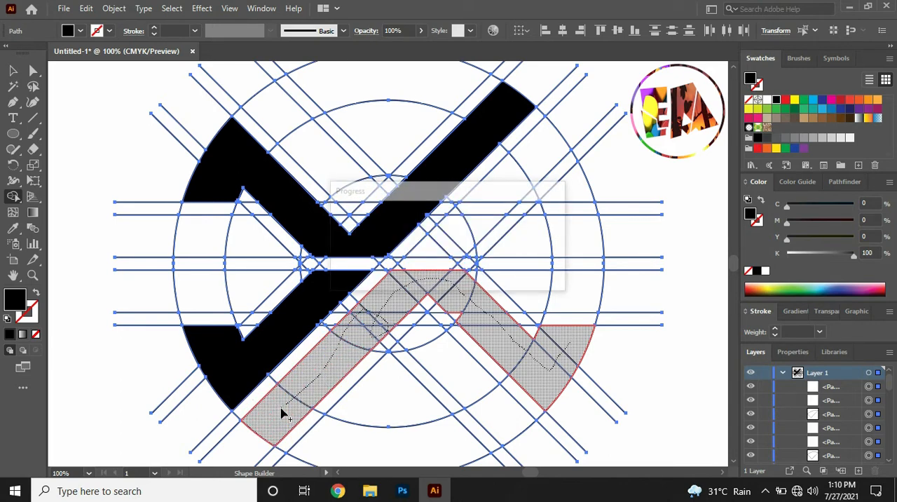
left_click_drag(455, 314, 469, 324)
Fill the right, left, top and bottom segments of the outer ring black with Shape Builder
left_click_drag(576, 251, 574, 292)
left_click_drag(207, 245, 202, 298)
left_click(376, 98)
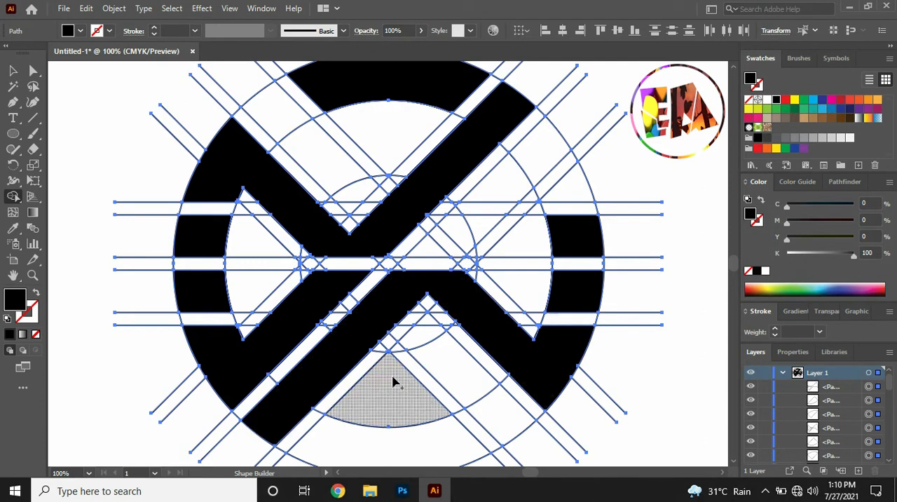
left_click(395, 434)
left_click(569, 247)
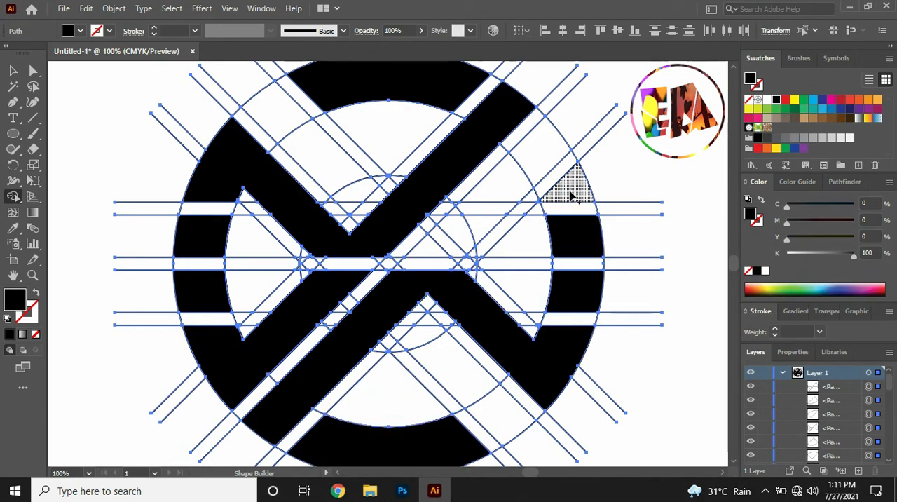
Merge the upper-right arm and the two short diagonal strips at the lower right and upper left into black shapes with Shape Builder
mouse_move(525, 181)
left_mouse_down()
mouse_move(469, 237)
mouse_move(430, 253)
left_mouse_up()
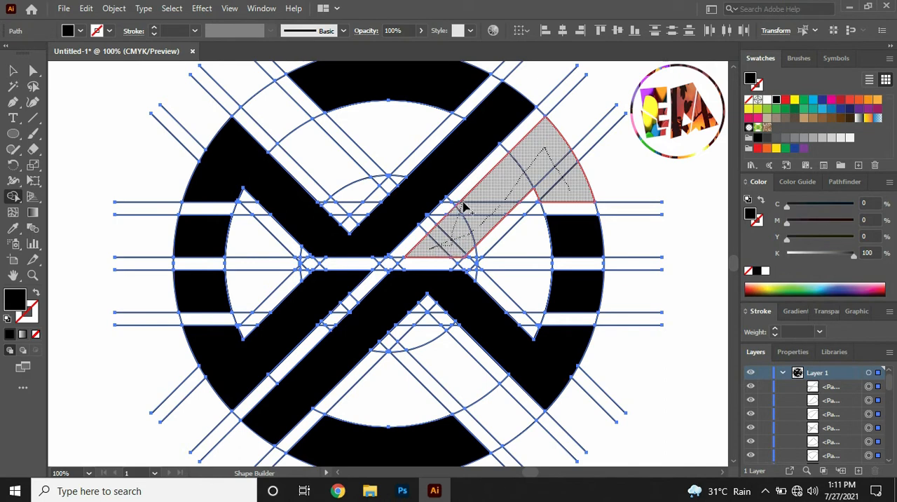
left_click_drag(462, 206, 461, 202)
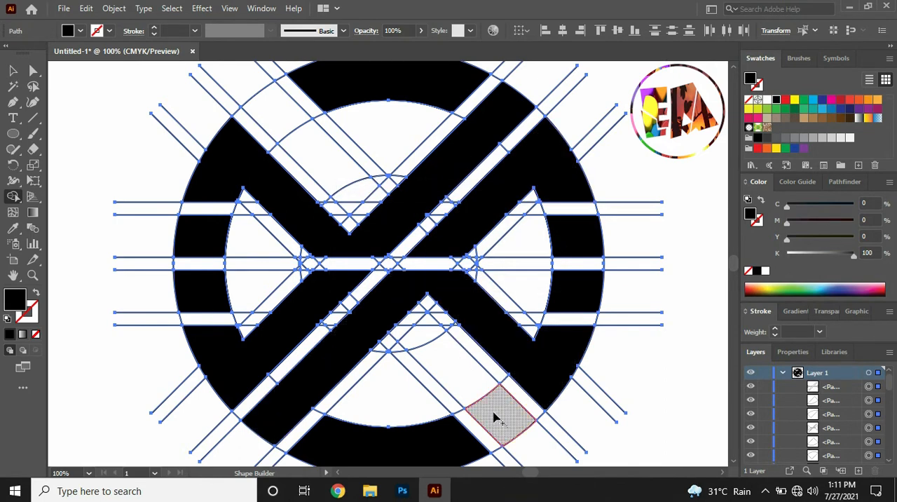
mouse_move(494, 418)
left_mouse_down()
mouse_move(454, 371)
mouse_move(433, 323)
left_mouse_up()
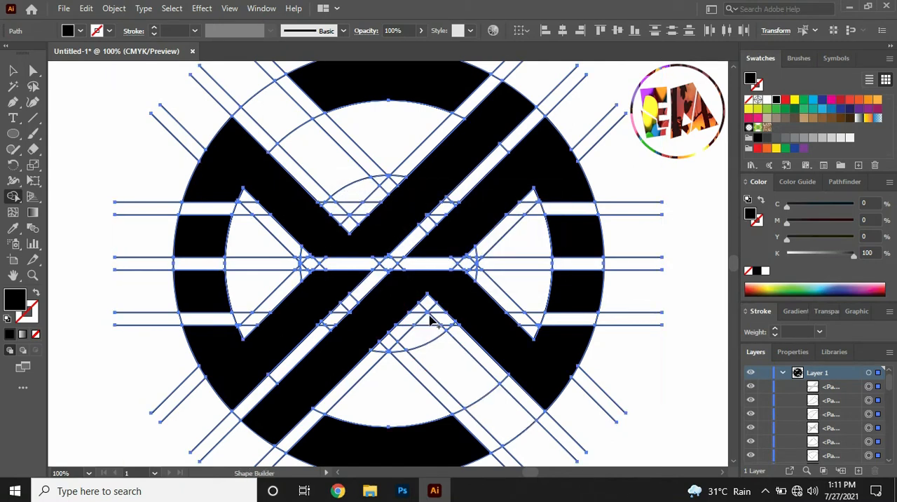
mouse_move(500, 416)
left_mouse_down()
mouse_move(429, 325)
mouse_move(396, 349)
left_mouse_up()
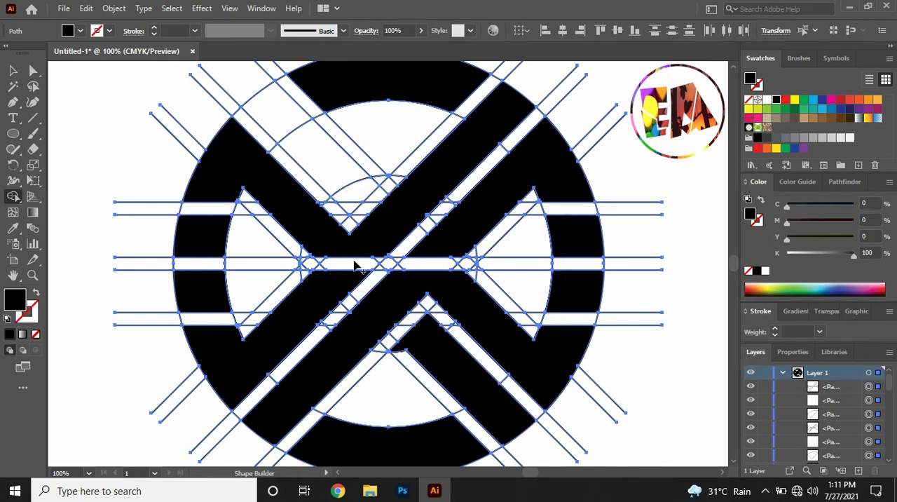
left_click_drag(284, 121, 317, 166)
mouse_move(351, 190)
left_mouse_down()
mouse_move(355, 202)
mouse_move(376, 181)
left_mouse_up()
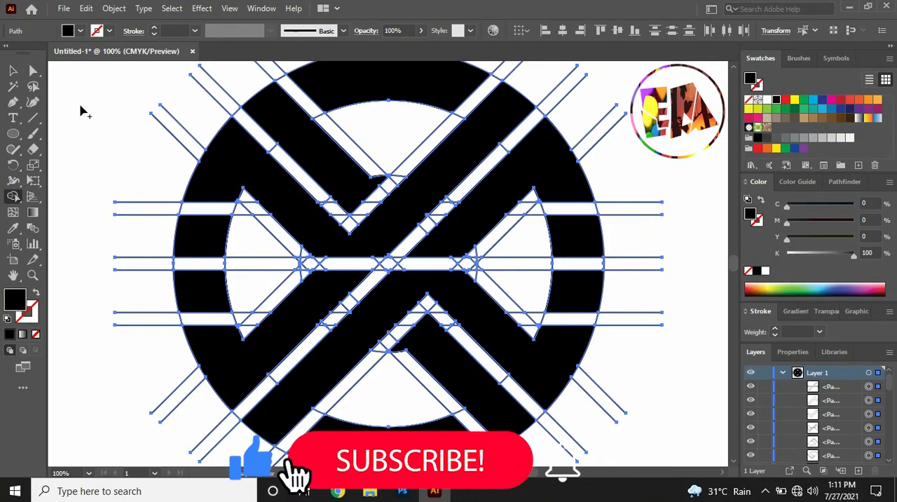
Select all the black shapes of the ring and the diagonal bands together and group them
key("ctrl+minus")
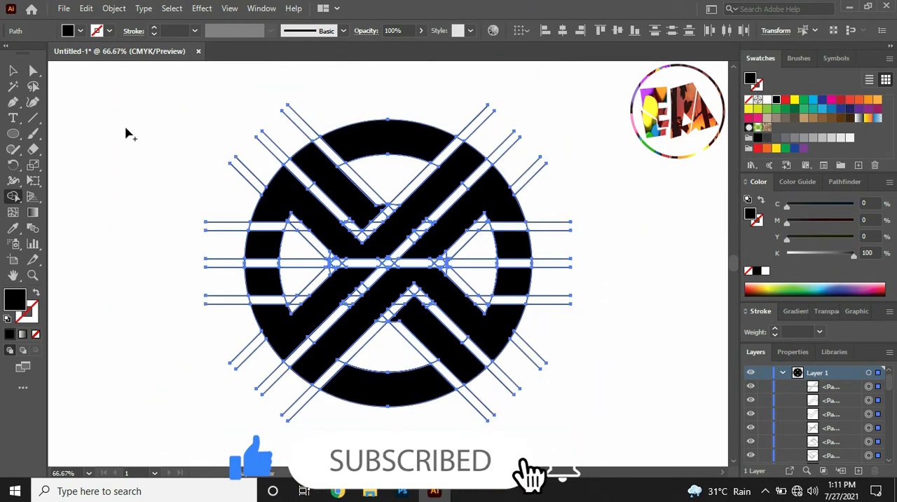
left_click(129, 131)
left_click(13, 71)
left_click(134, 125)
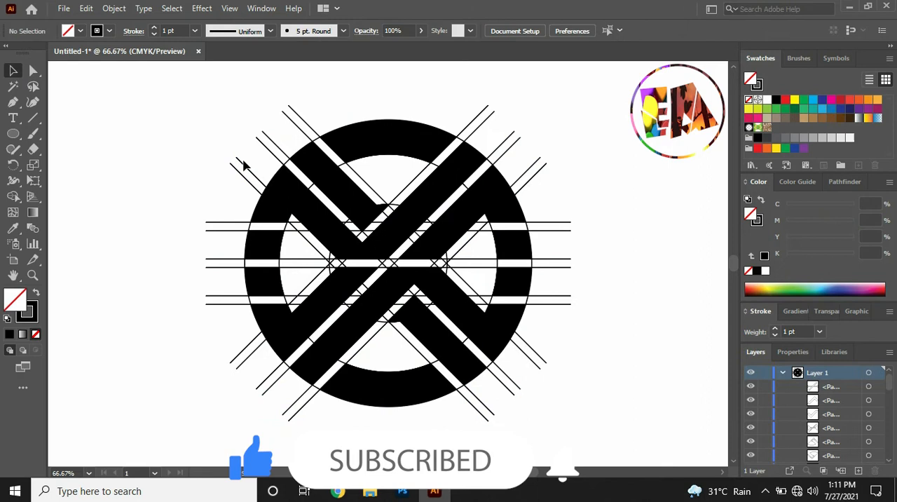
left_click(378, 143)
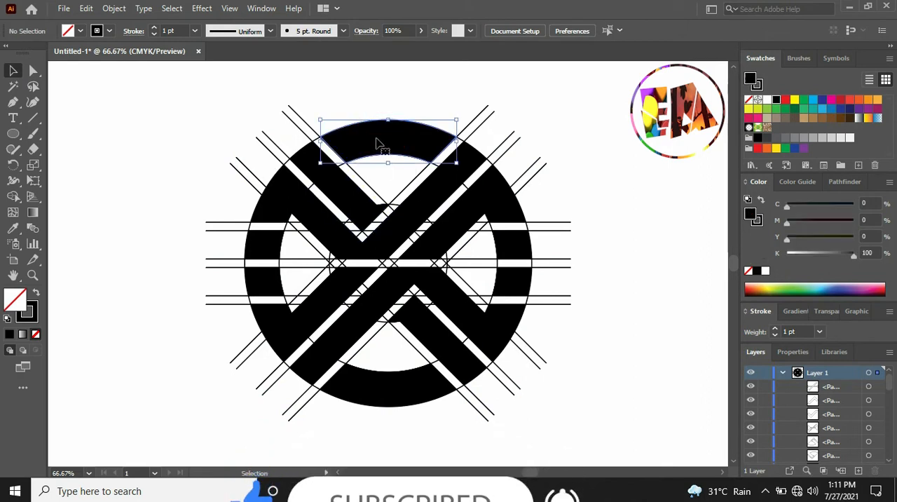
left_click(333, 185, "shift")
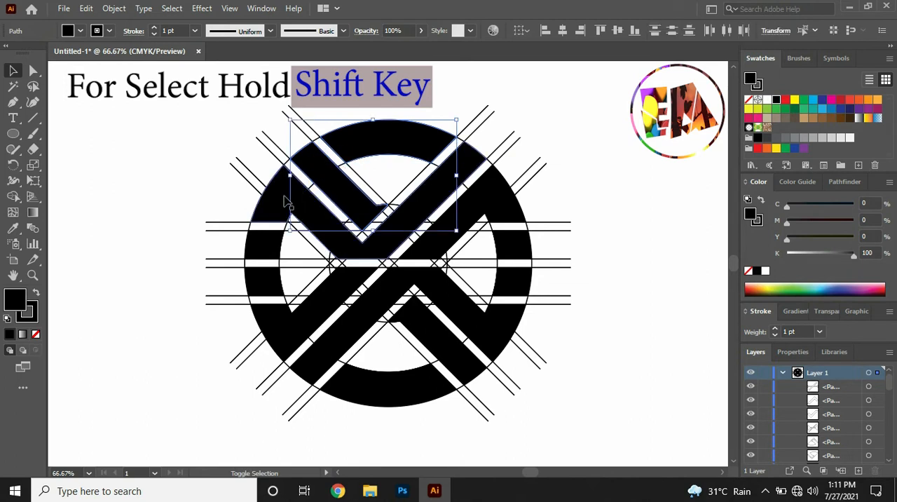
left_click(286, 202, "shift")
left_click(267, 245, "shift")
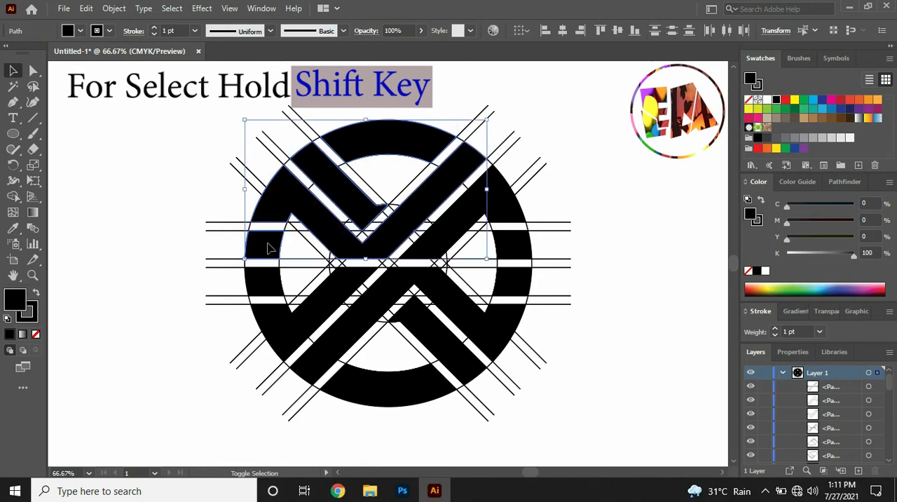
left_click(265, 283, "shift")
left_click(315, 365, "shift")
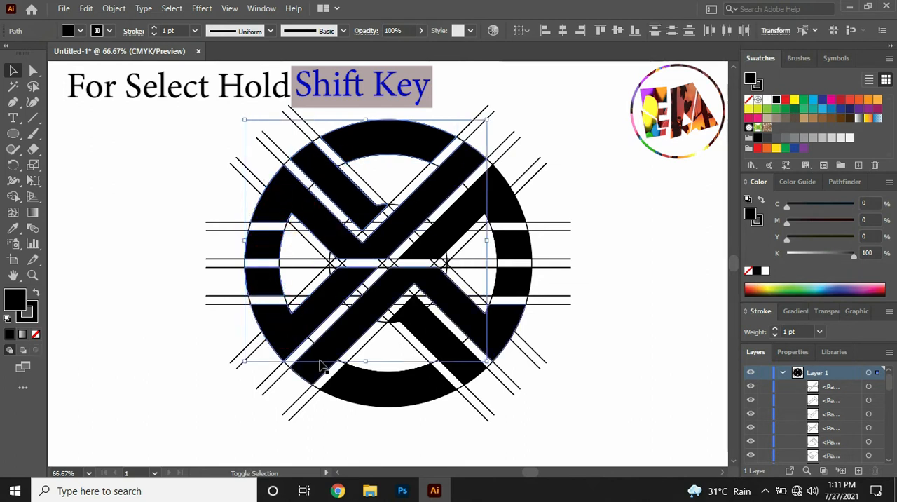
left_click(367, 389, "shift")
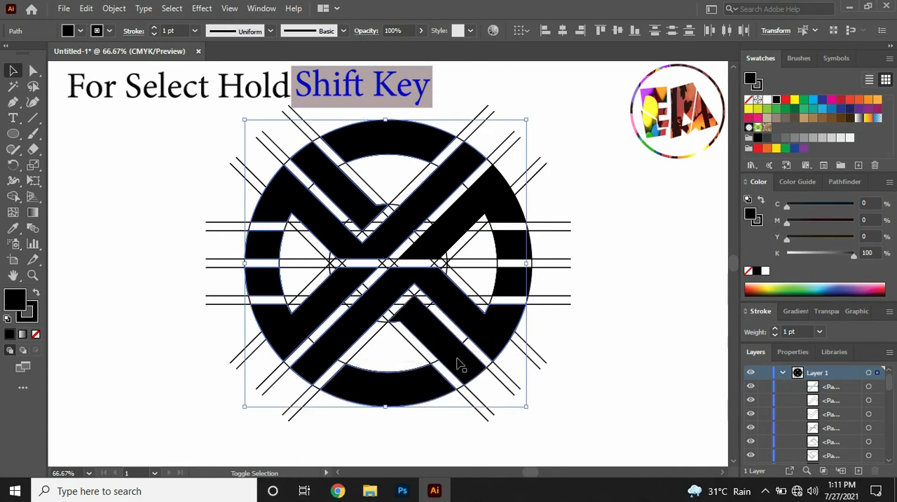
left_click(509, 292, "shift")
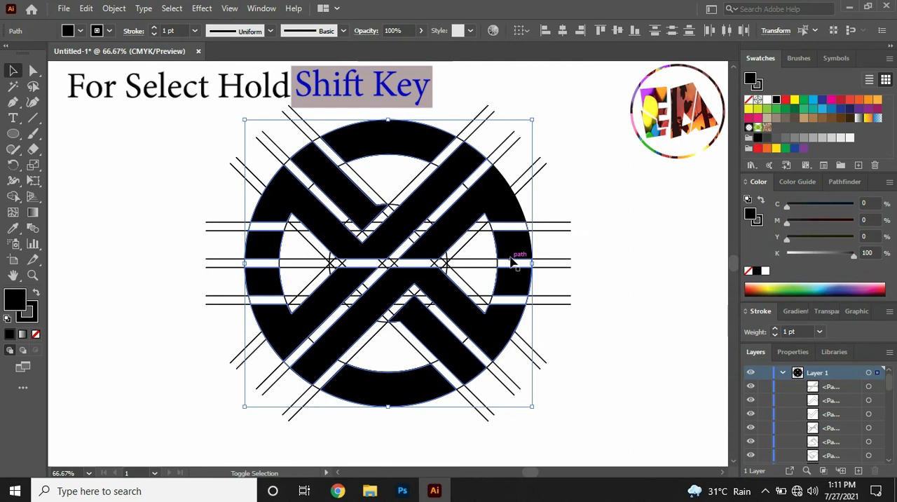
left_click(511, 260, "shift")
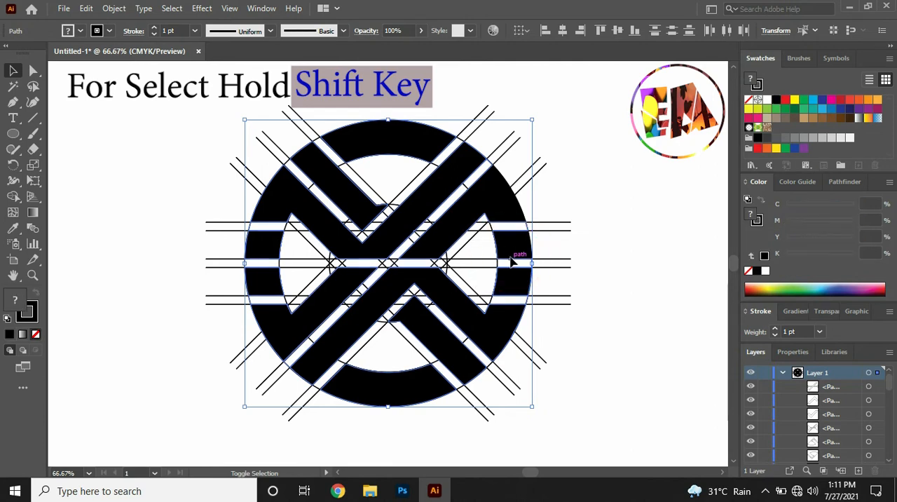
right_click(510, 214)
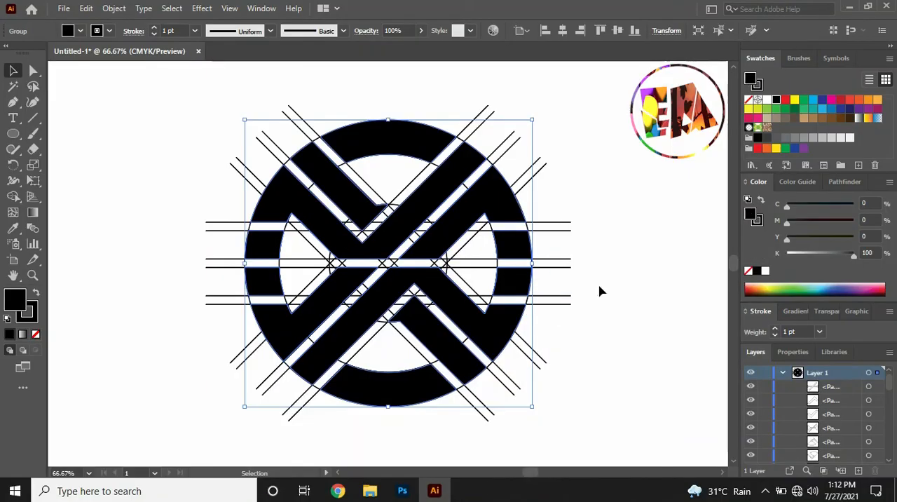
Move the black emblem group clear of the grid and delete the leftover construction paths
left_click_drag(419, 236, 24, 449)
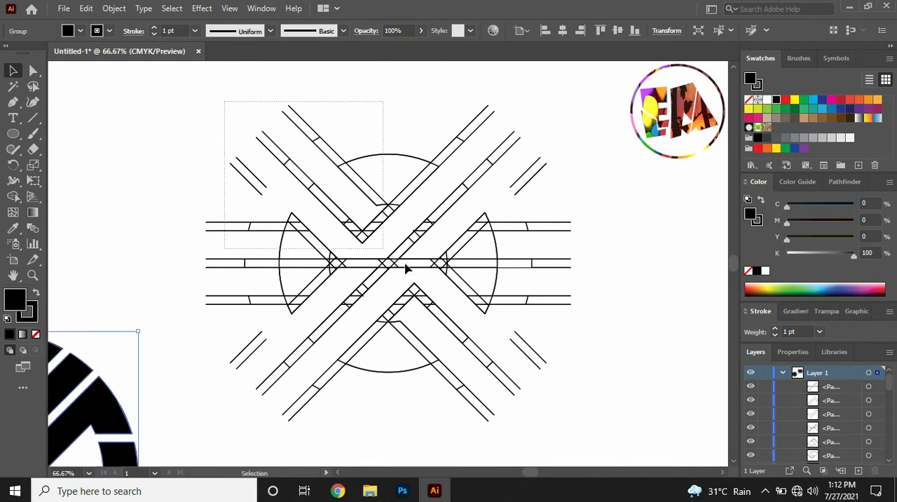
left_click_drag(580, 370, 562, 431)
key("Delete")
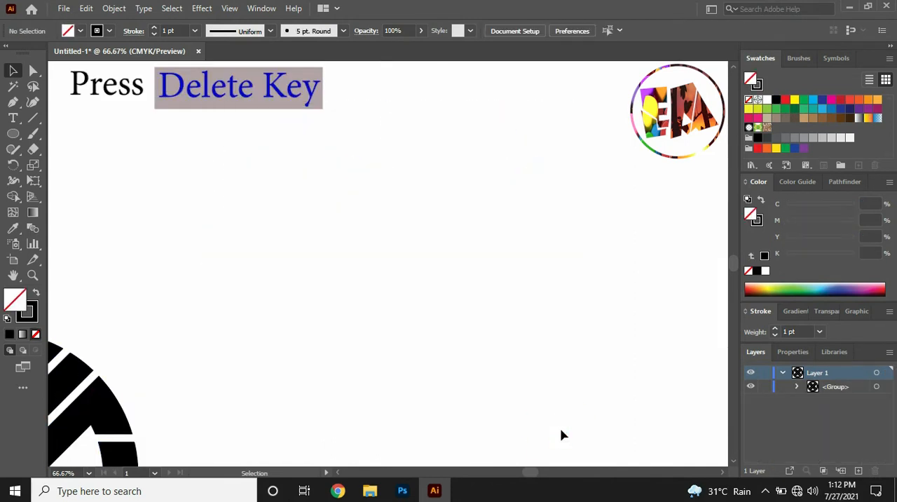
Move the emblem group back to the middle of the artboard and remove its stroke
left_click_drag(109, 407, 496, 191)
left_click(594, 196)
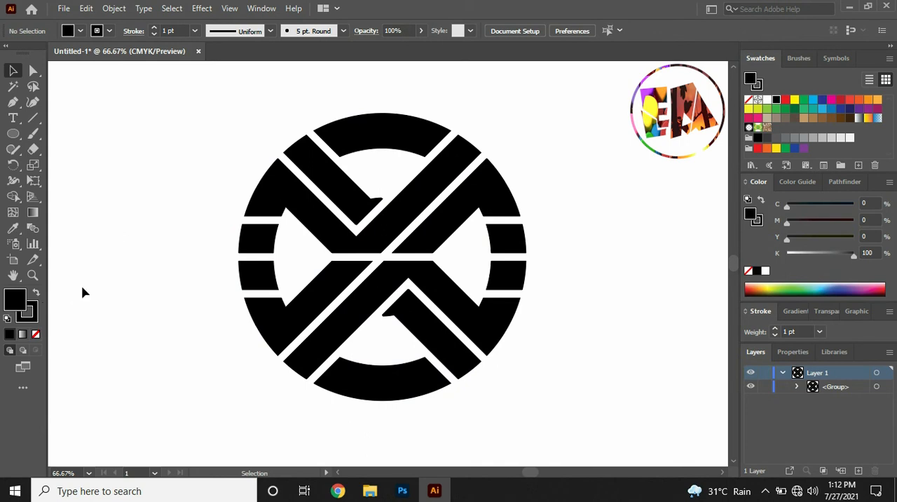
left_click_drag(418, 322, 443, 377)
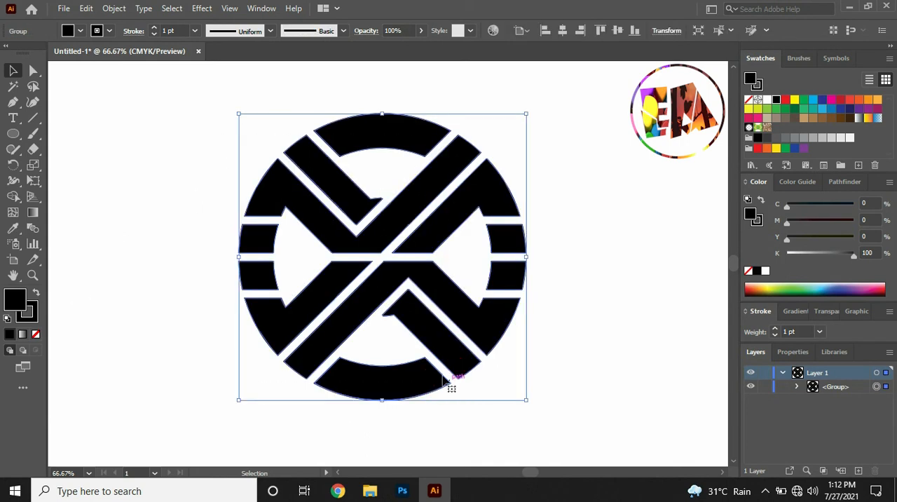
left_click(33, 312)
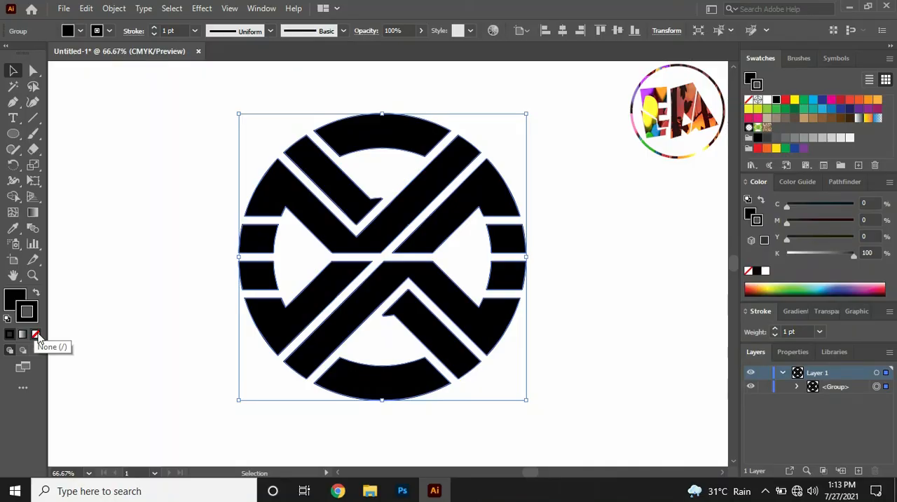
left_click(35, 334)
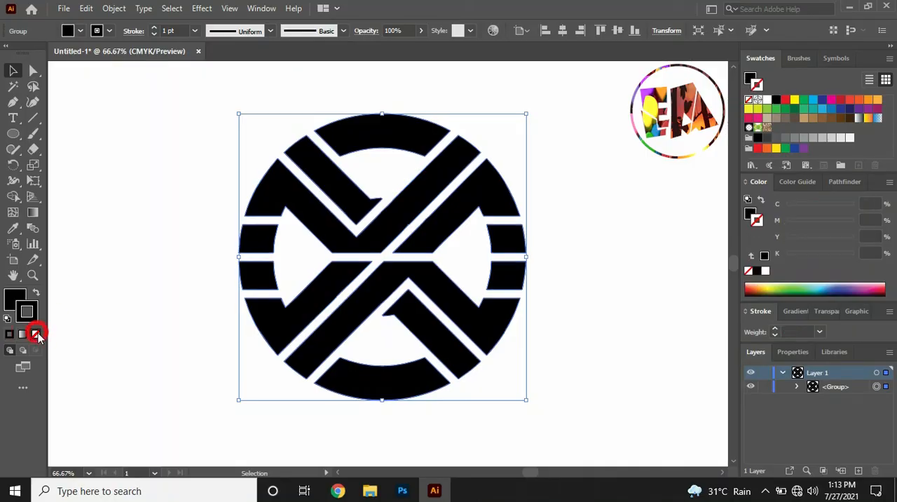
left_click(138, 281)
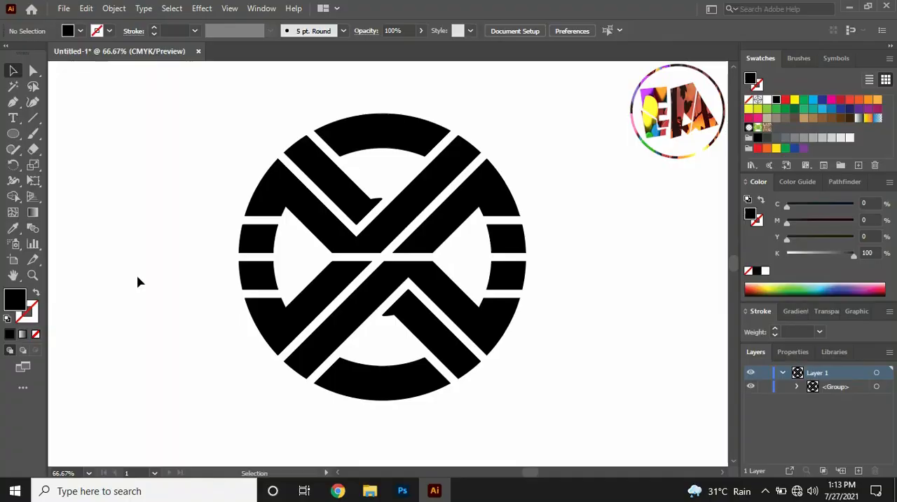
Apply a linear gradient fill to the emblem group with CMYK Green as its starting colour stop
left_click(240, 228)
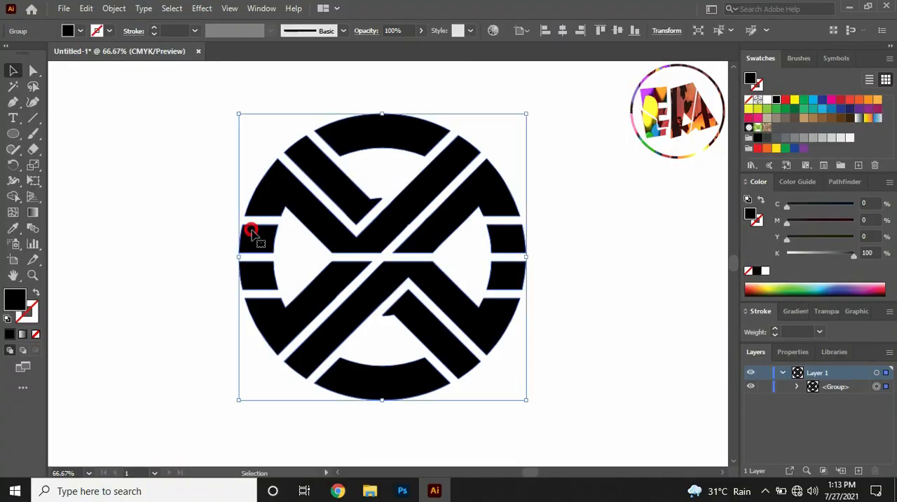
left_click(796, 314)
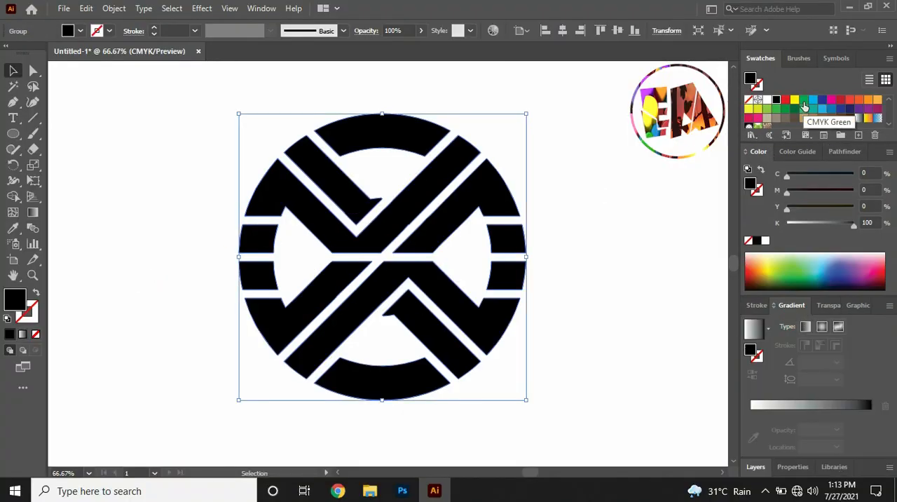
left_click_drag(804, 104, 752, 415)
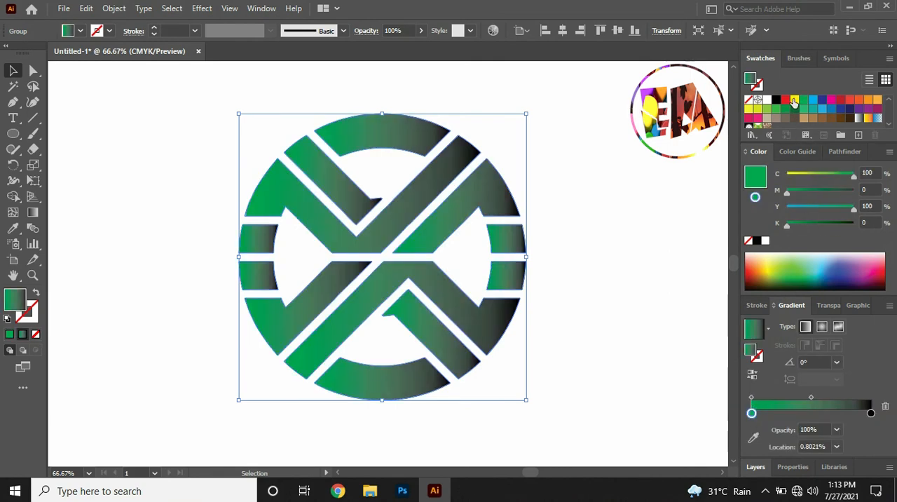